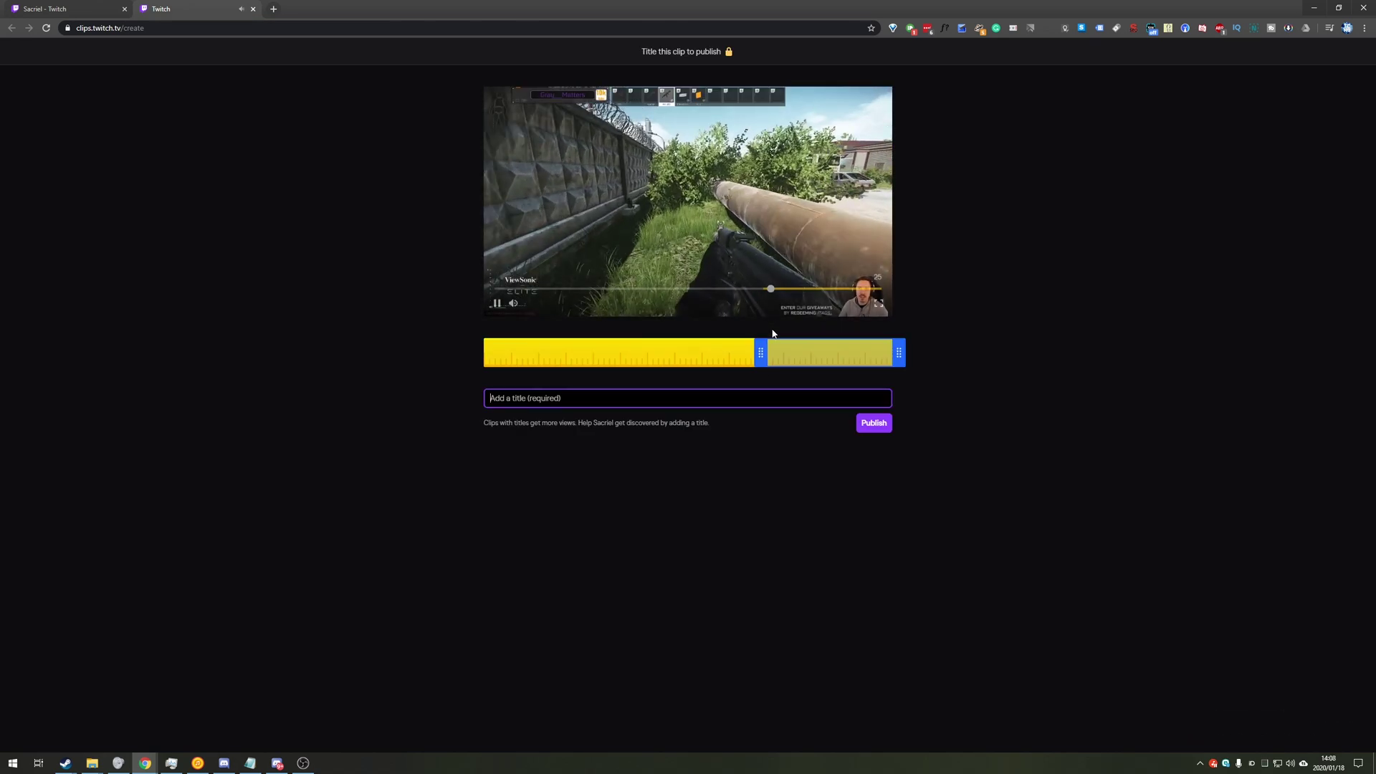
- Extend the new clip's start earlier to about 58 seconds, then return to the Sacriel channel tab
drag(760, 353, 609, 357)
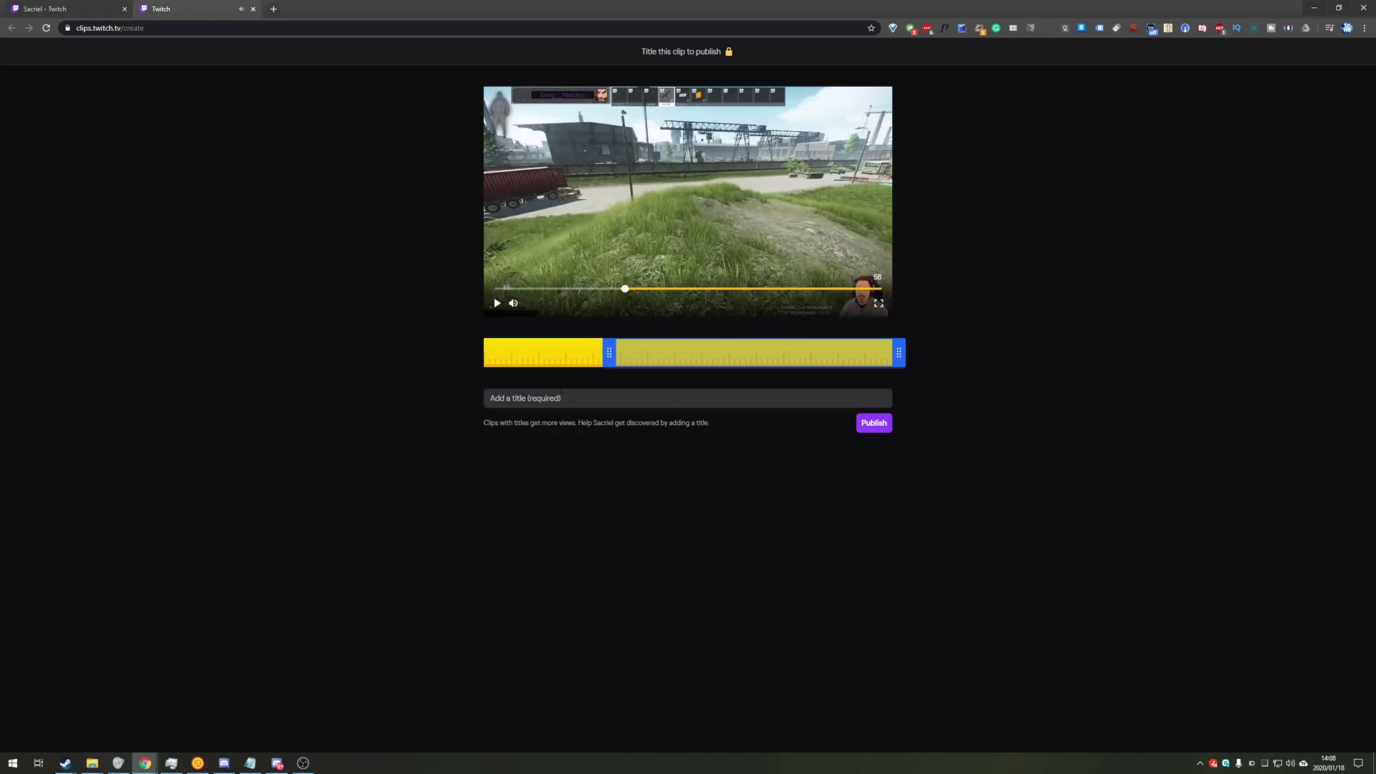
key(ctrl+shift+Tab)
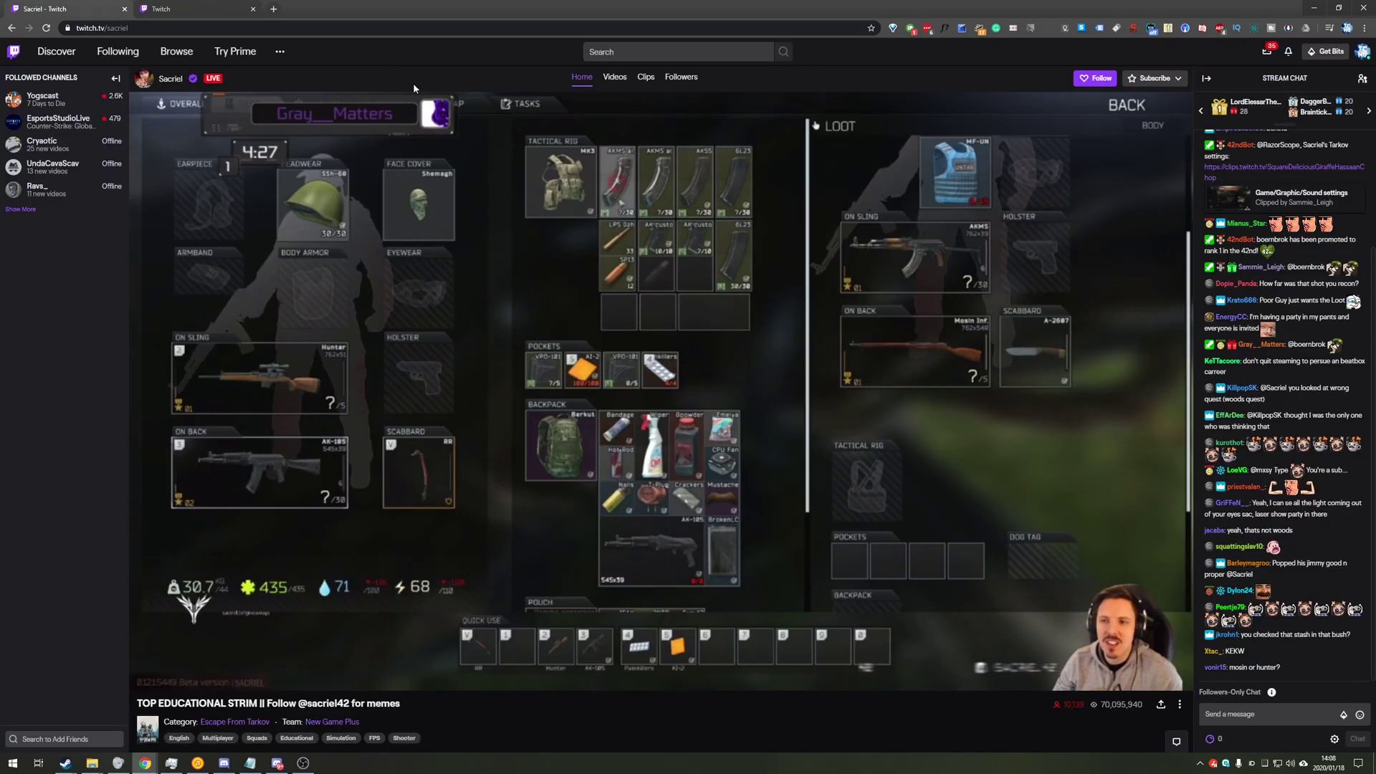
- Show the channel's top clips from the past 7 days and dismiss the chat rules notice
click(644, 79)
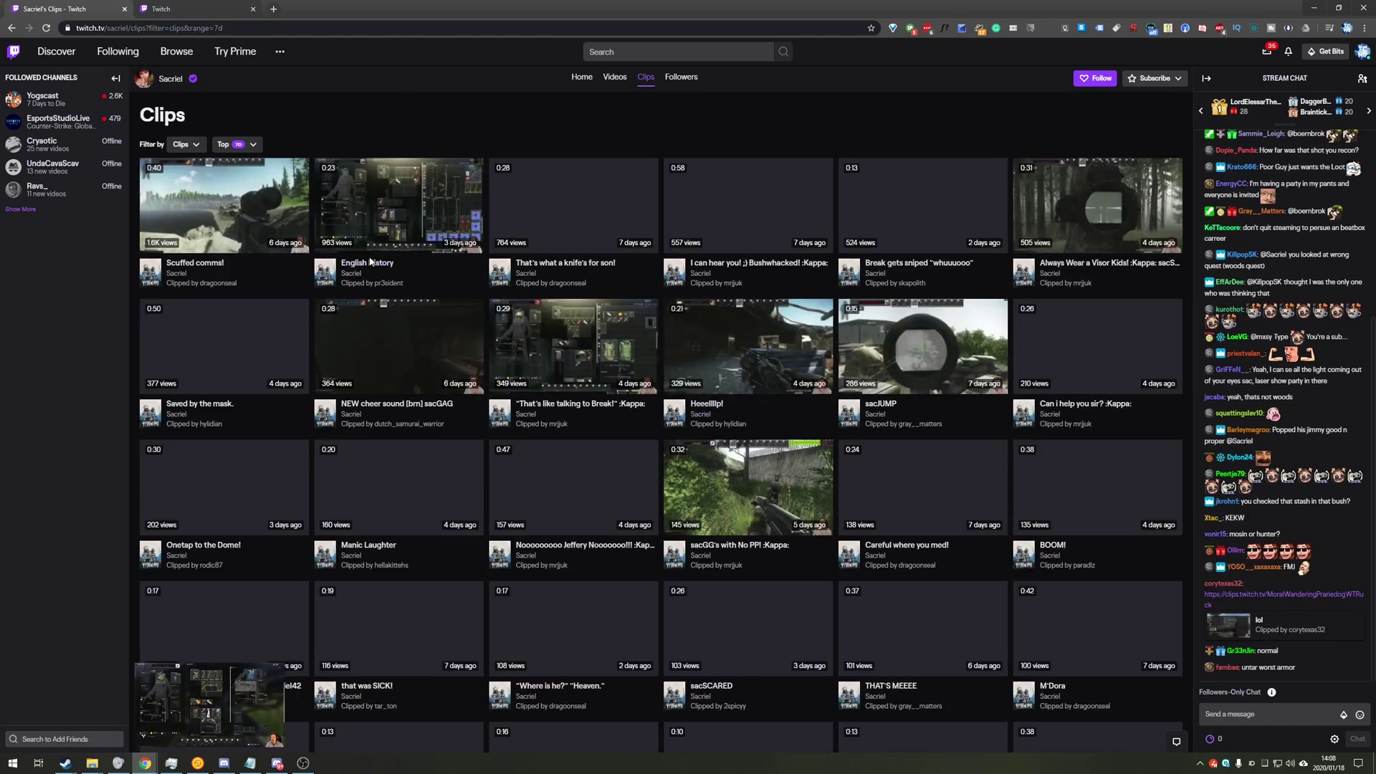
click(236, 144)
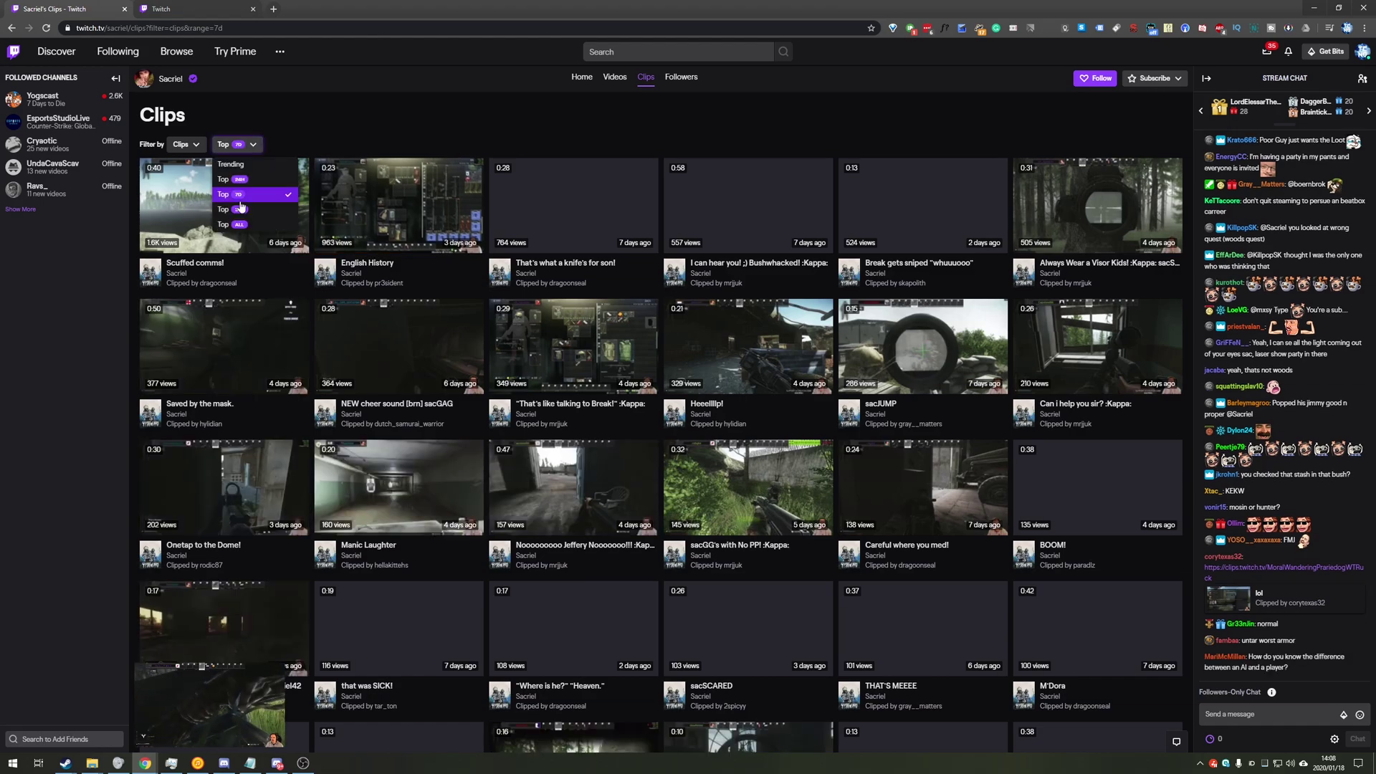
click(256, 112)
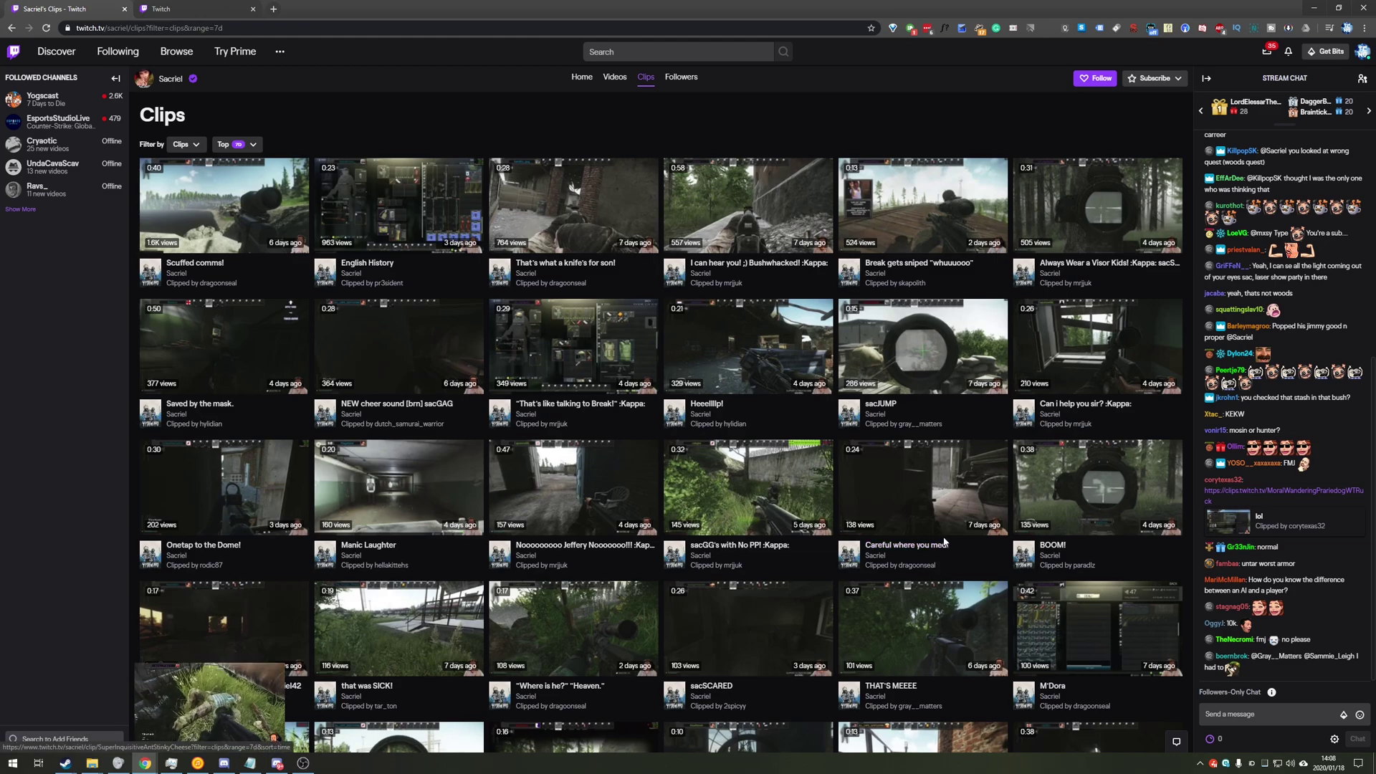
click(1202, 714)
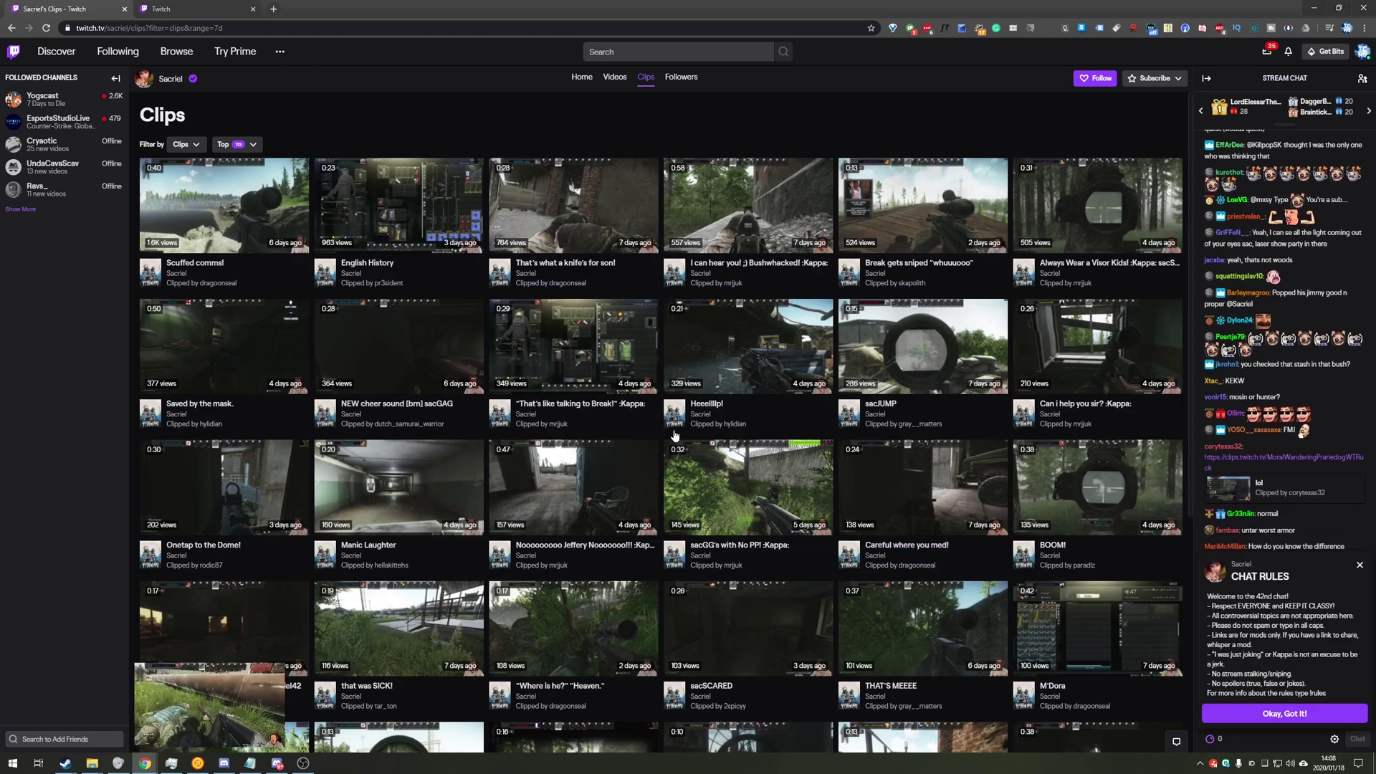
click(1297, 712)
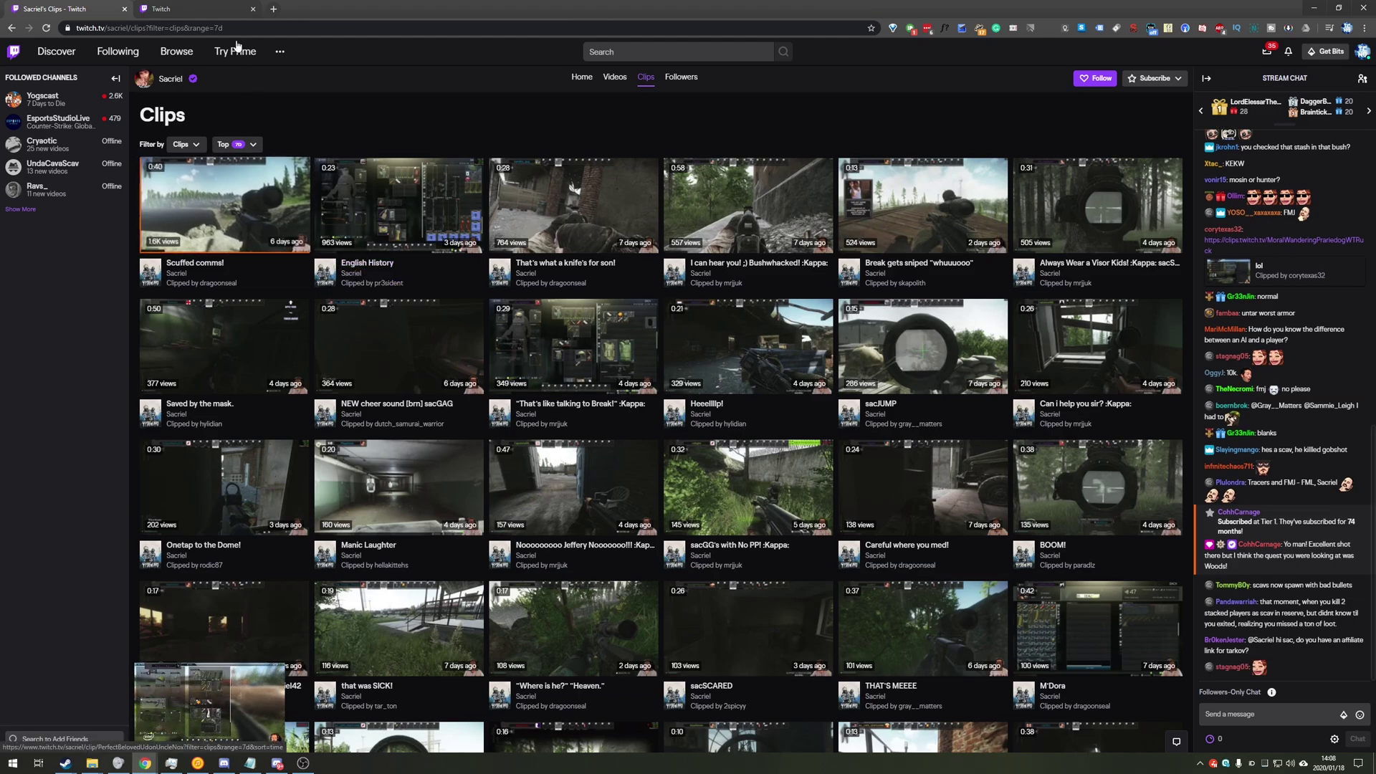
- Close the untitled clip editor tab without publishing and go back to the live channel page
click(210, 5)
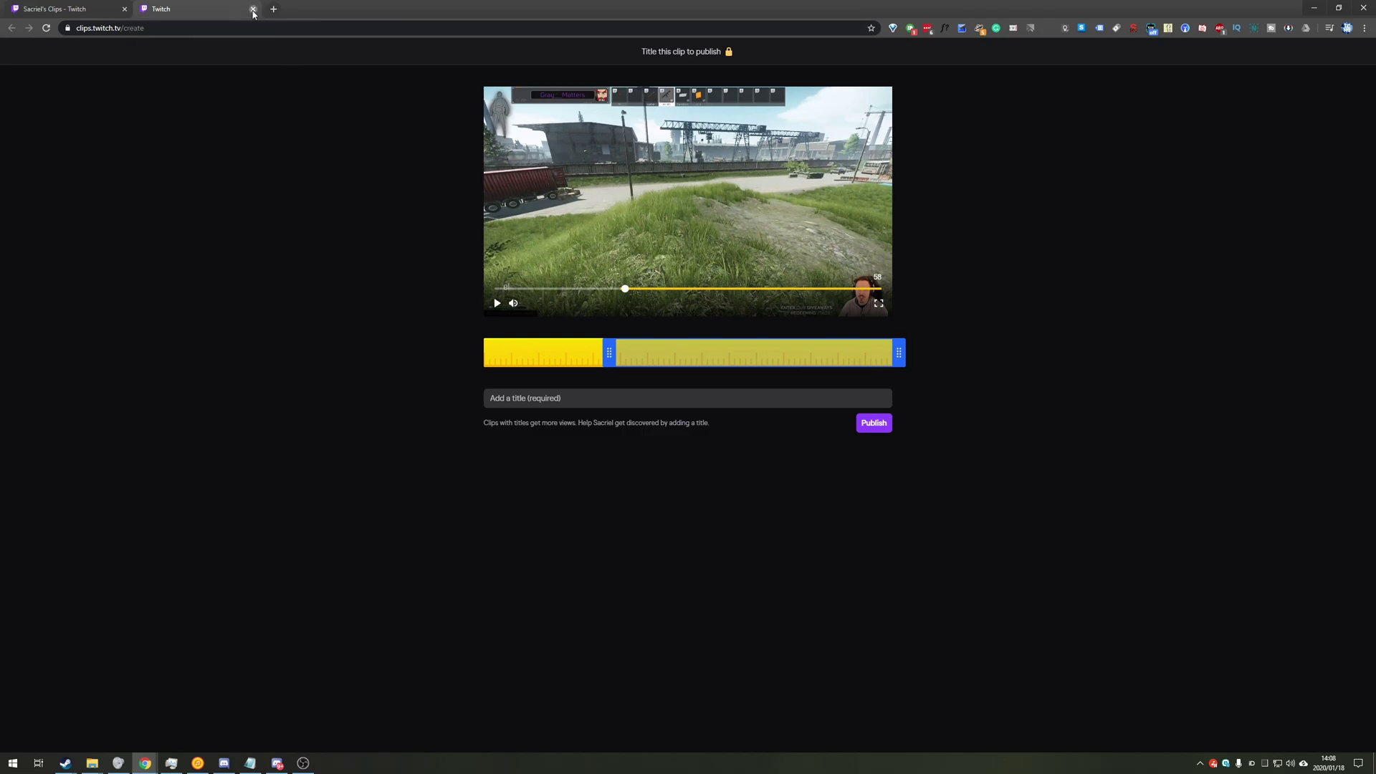
click(253, 10)
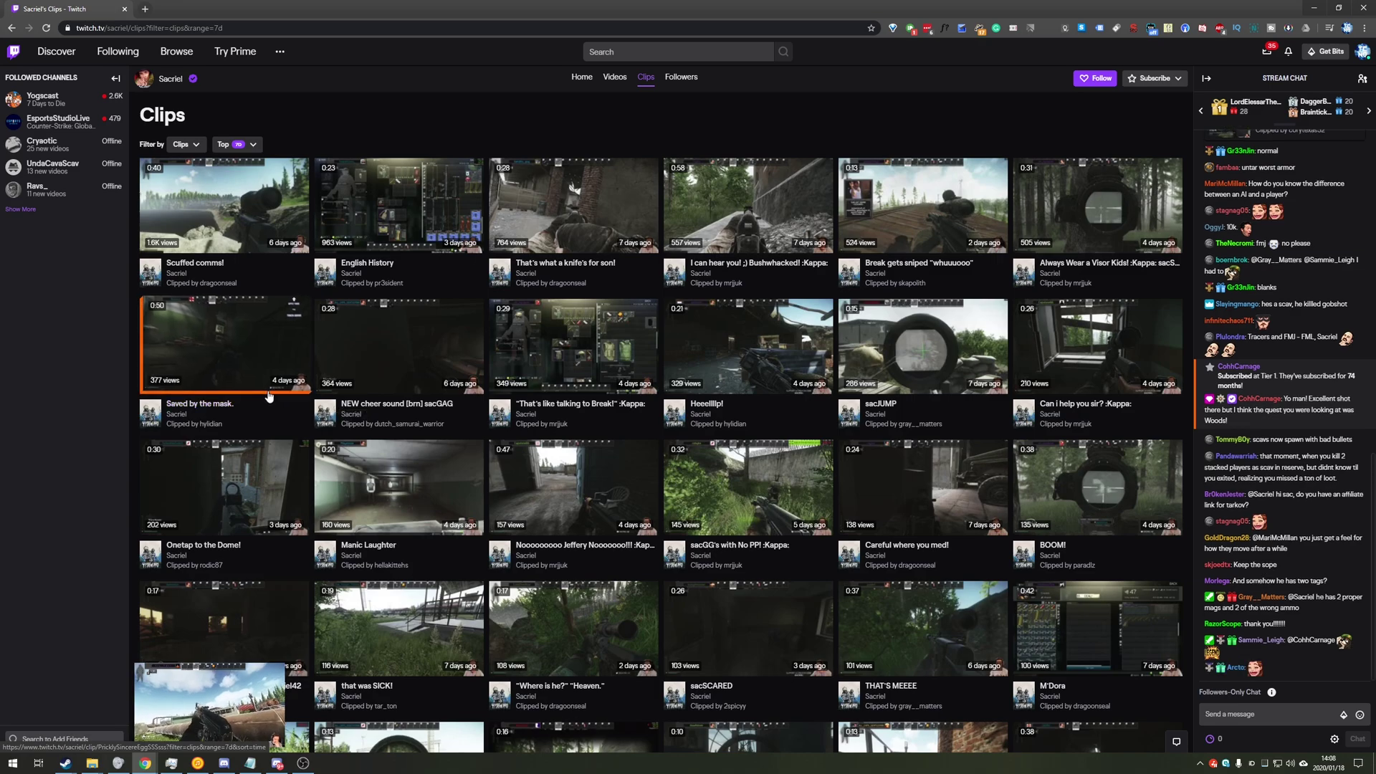
key(alt+Left)
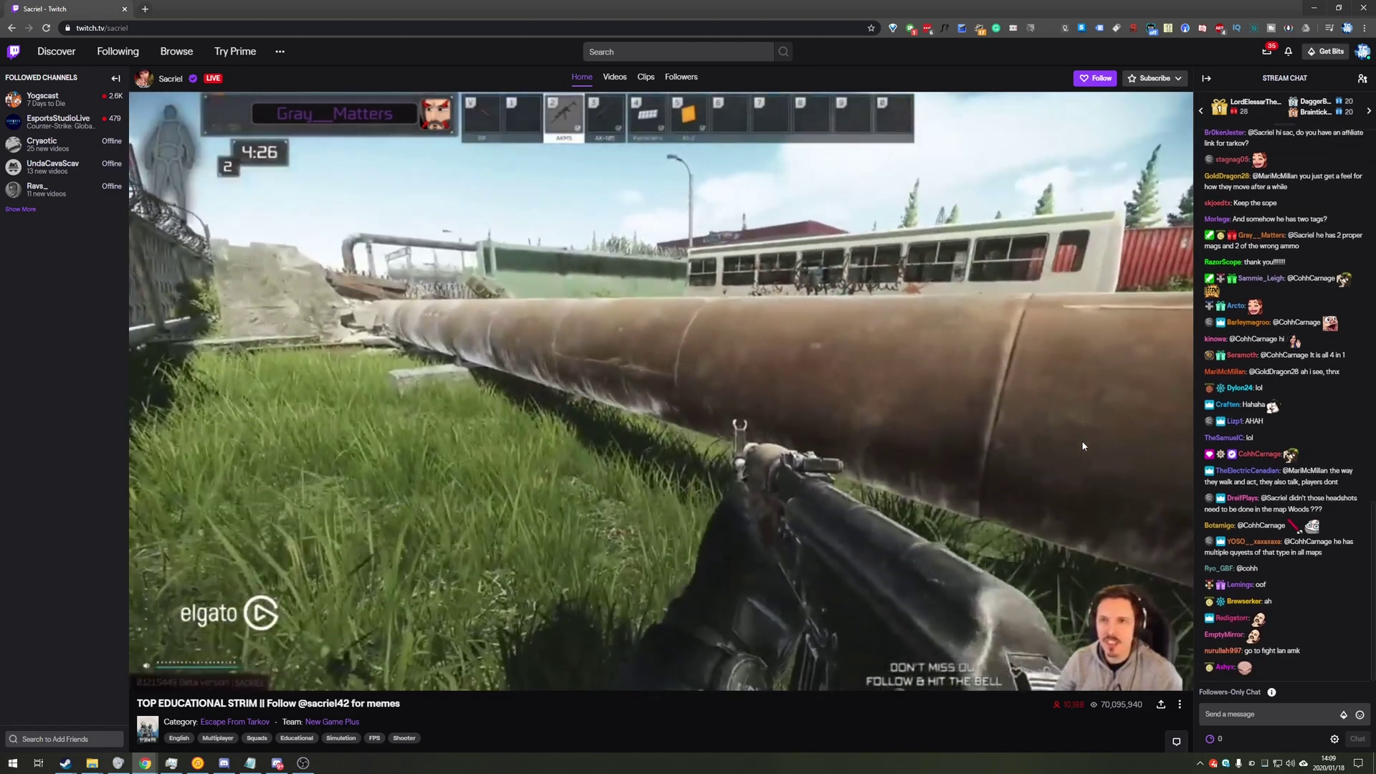
- Go to the Creator Dashboard through the profile avatar's account menu
click(1361, 52)
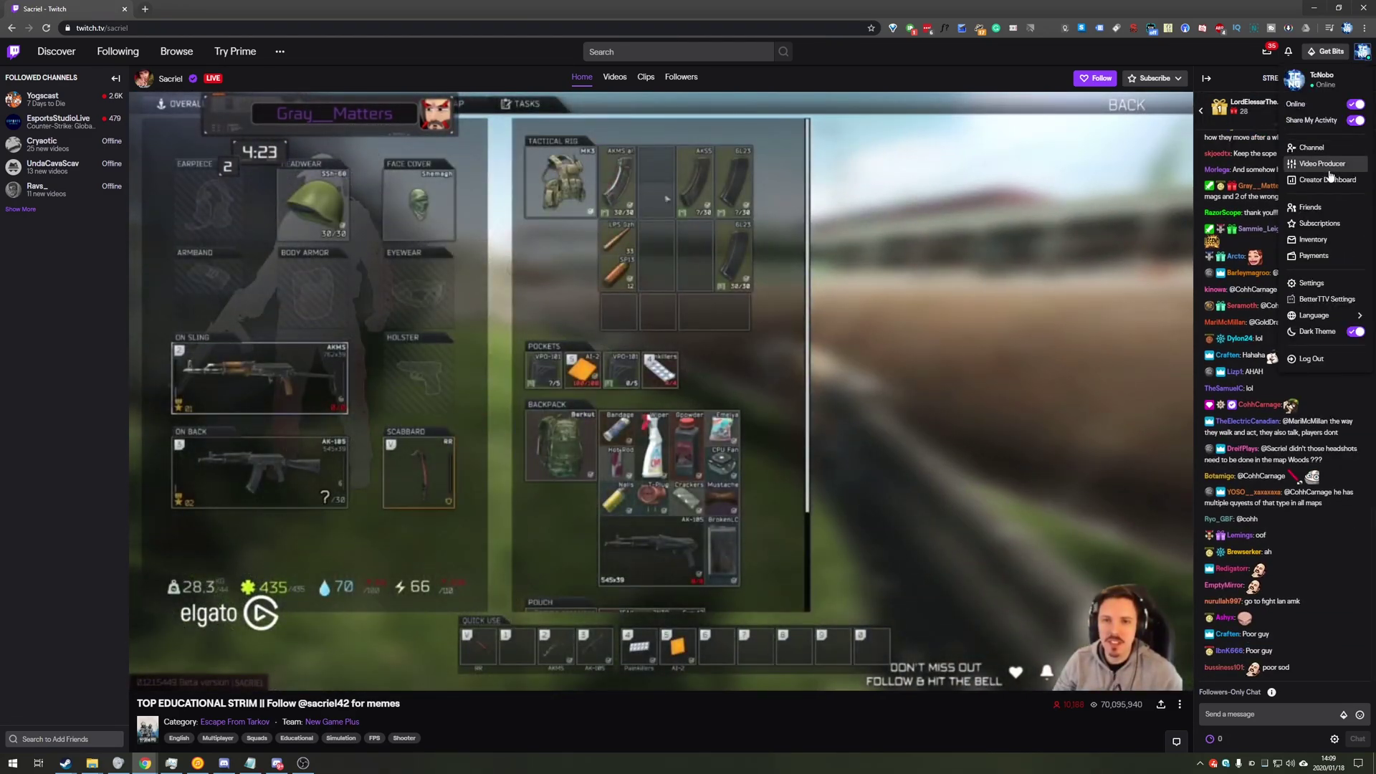
click(1319, 181)
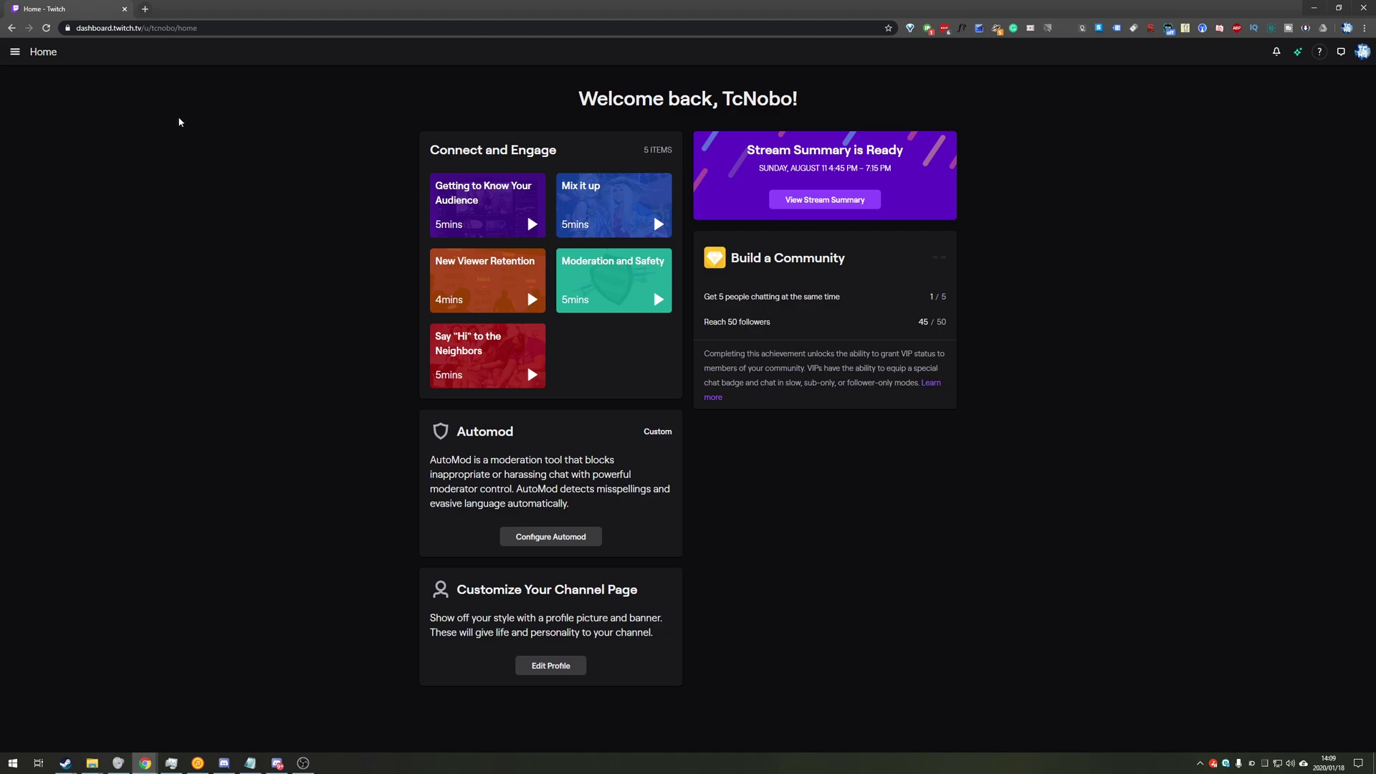
- Navigate to Content > Clips in the dashboard sidebar
click(15, 52)
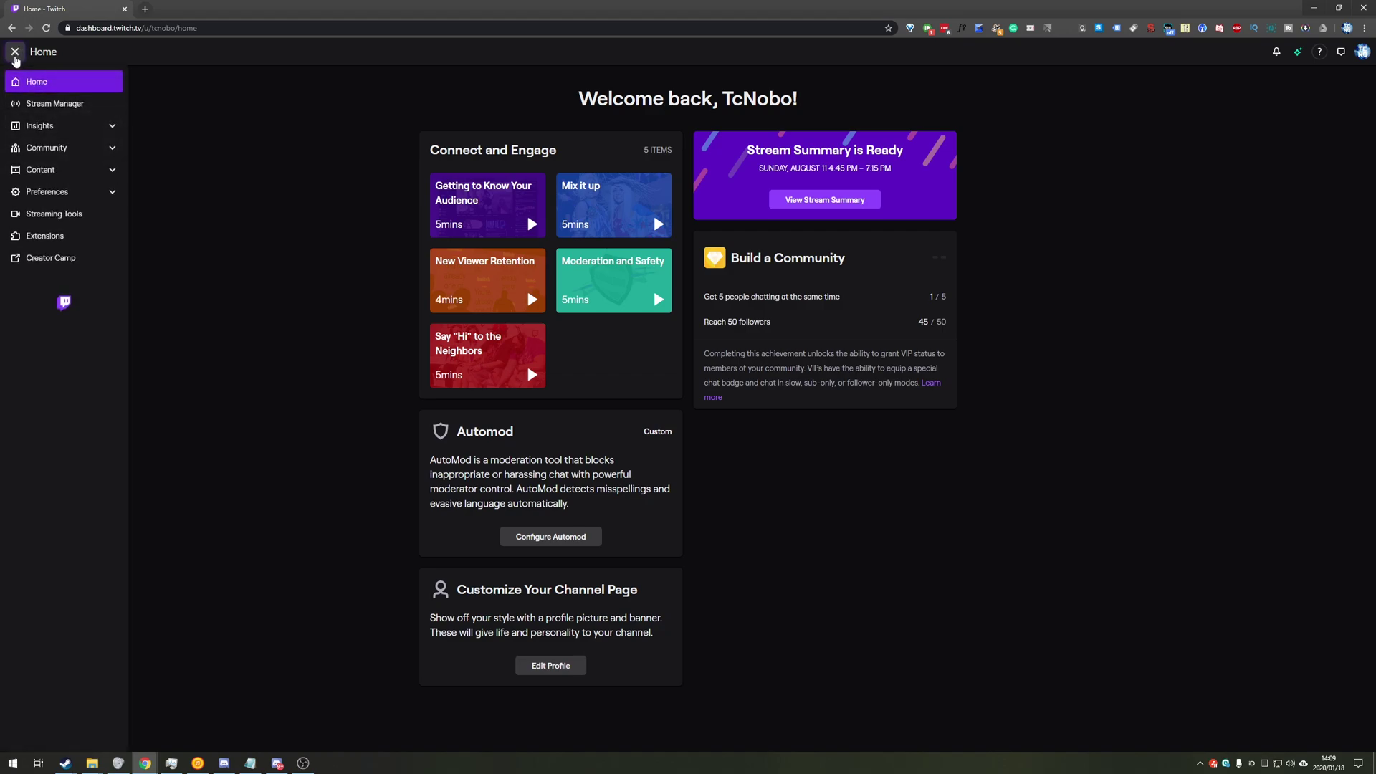
click(71, 172)
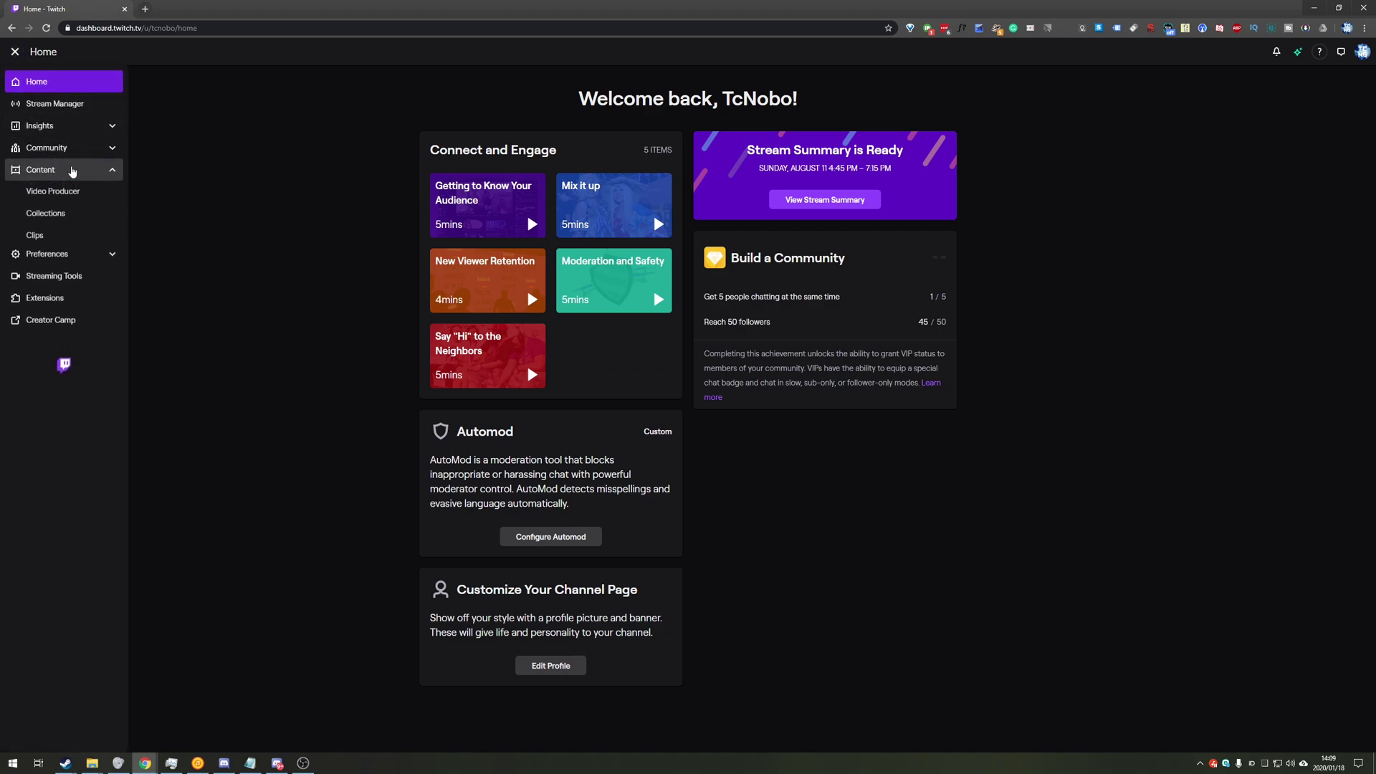
click(54, 240)
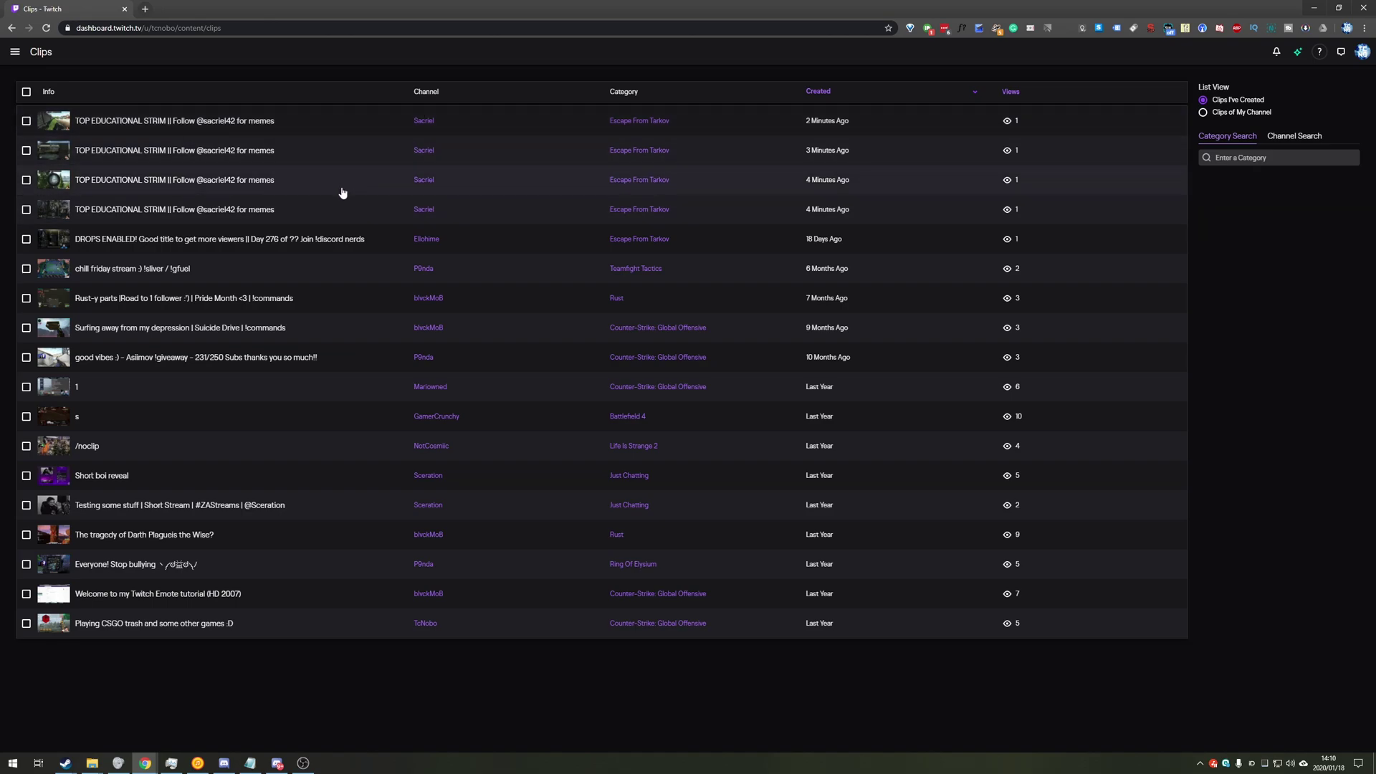
- Expand the newest 27-second Escape From Tarkov clip and play, then pause, its preview
click(301, 122)
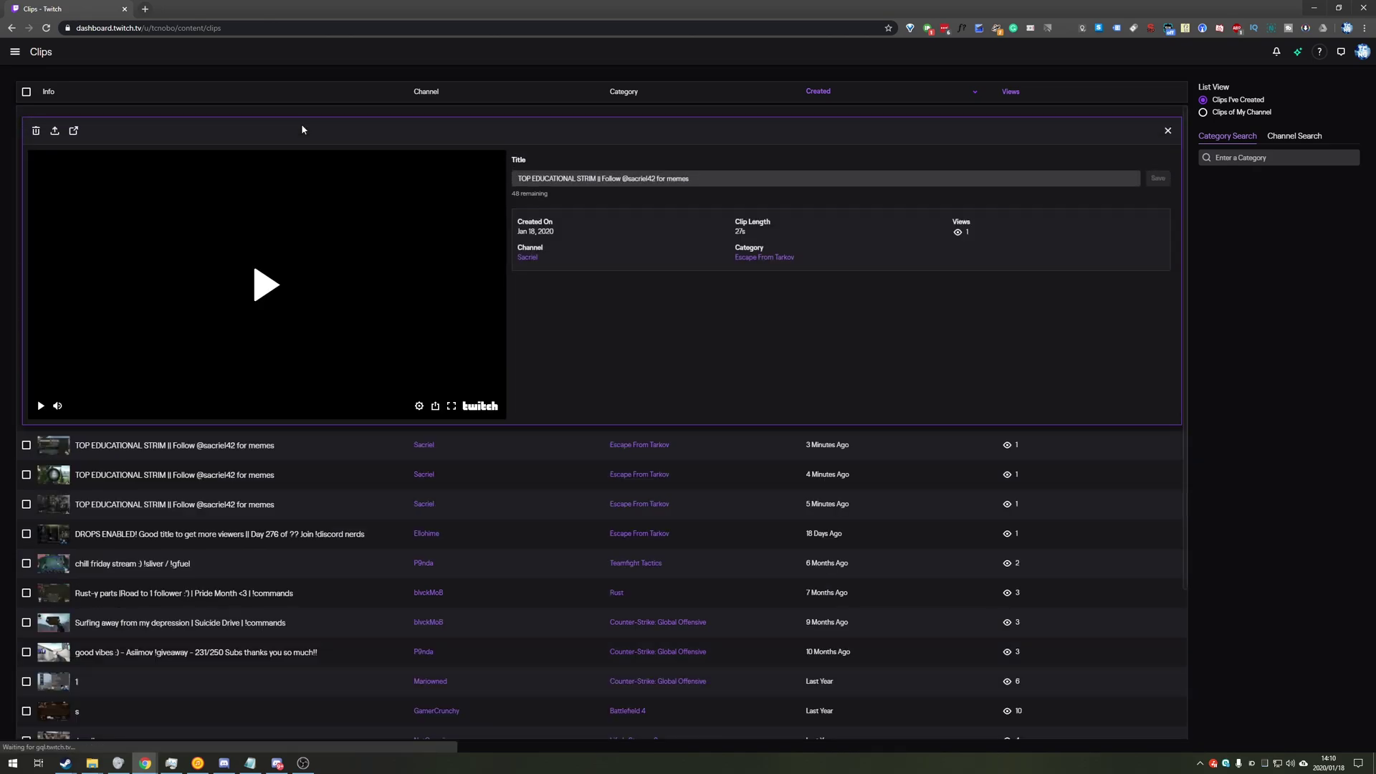
click(364, 333)
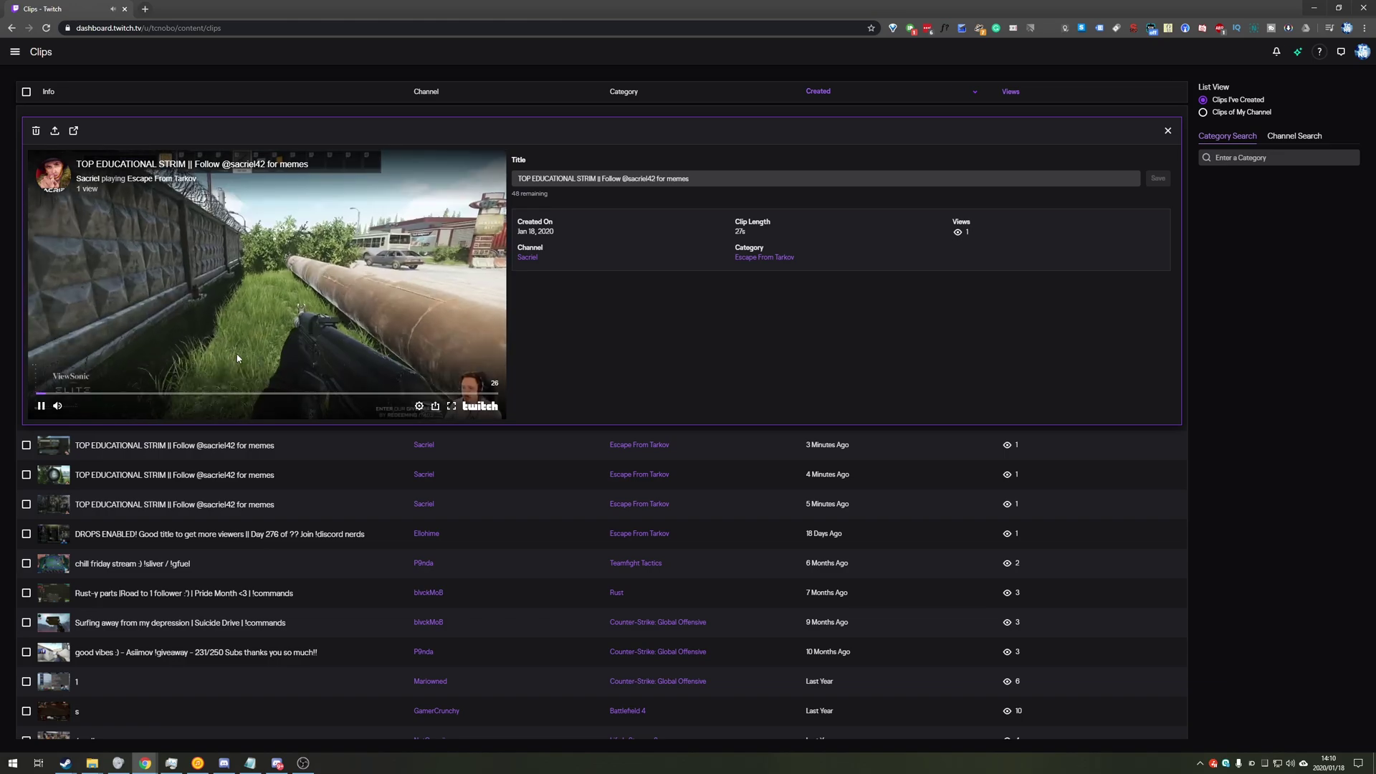
scroll(403, 378, down, 3)
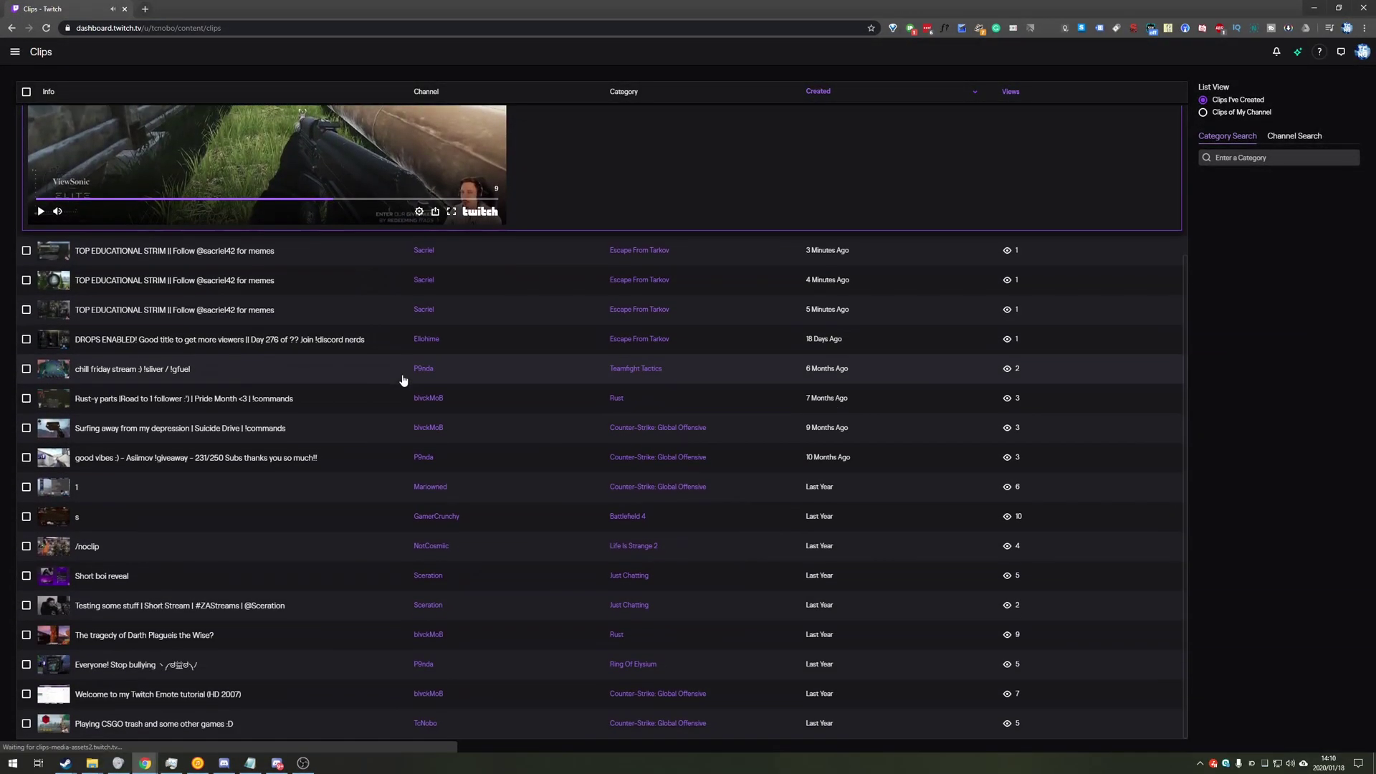
scroll(391, 400, up, 3)
click(454, 344)
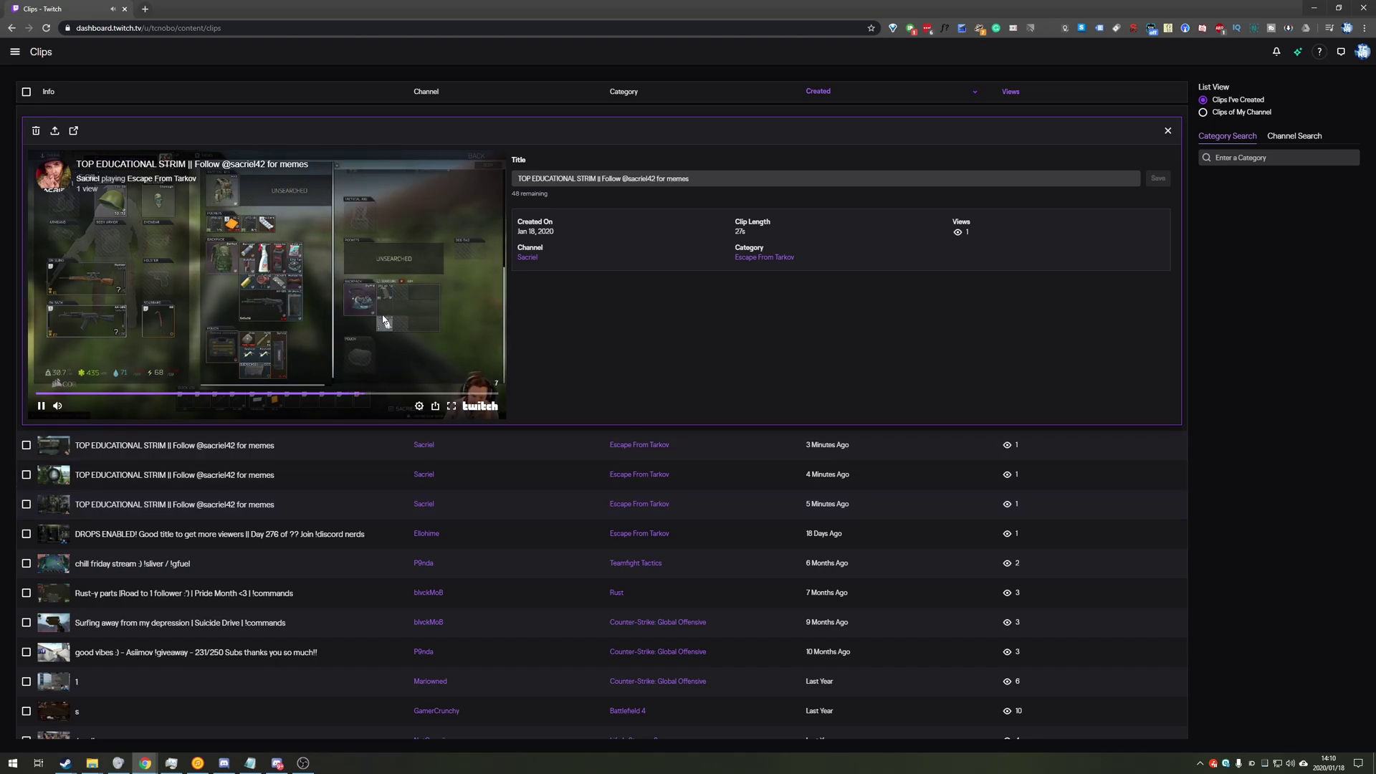
click(384, 319)
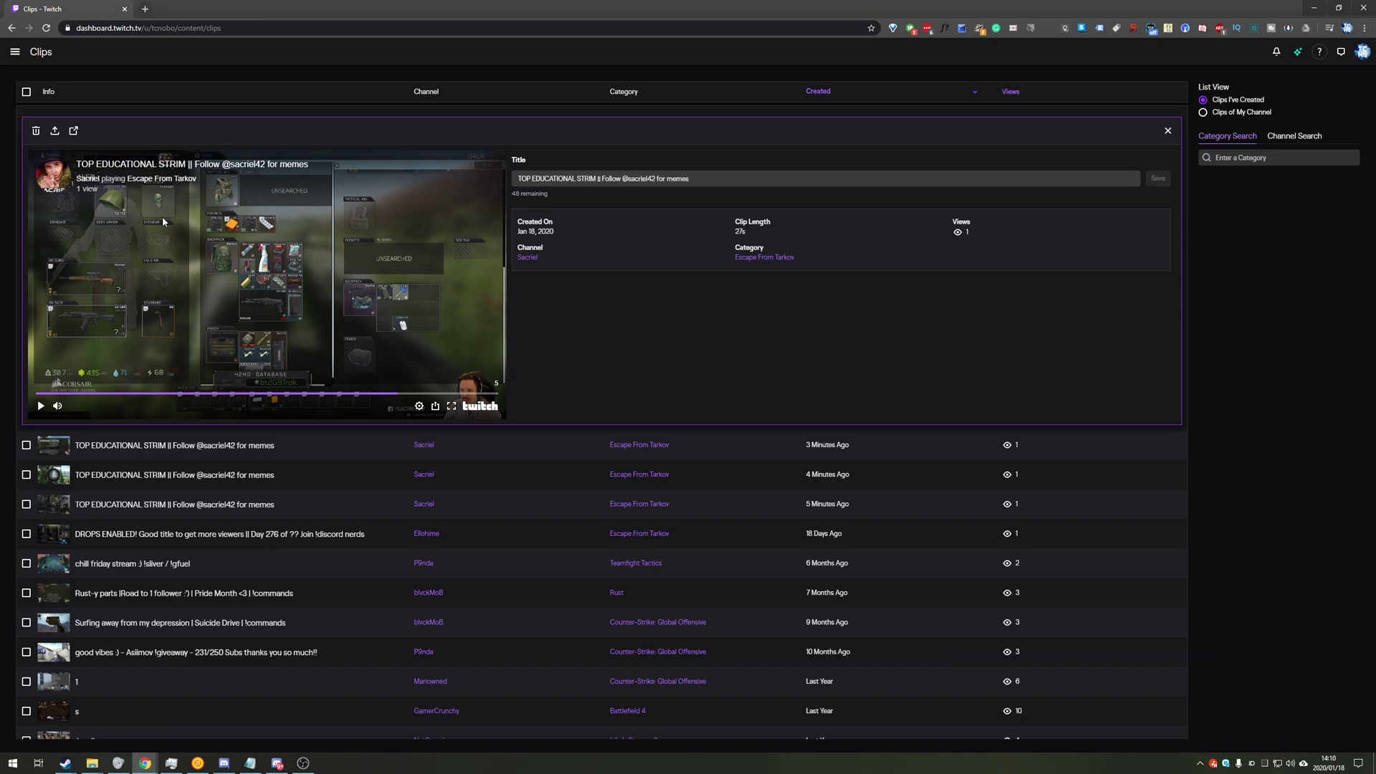
- Permanently delete the 27-second clip and expand the next 26-second Tarkov clip
click(37, 132)
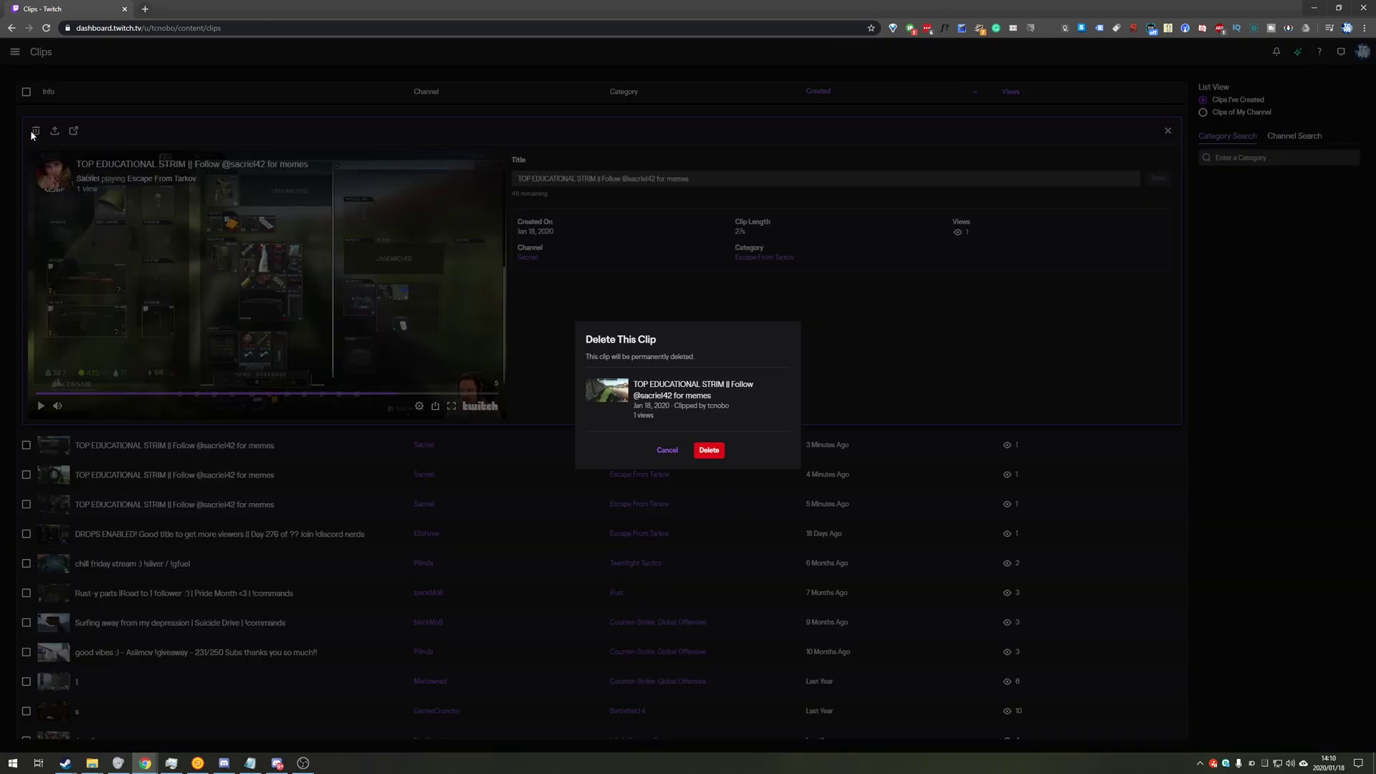
click(708, 451)
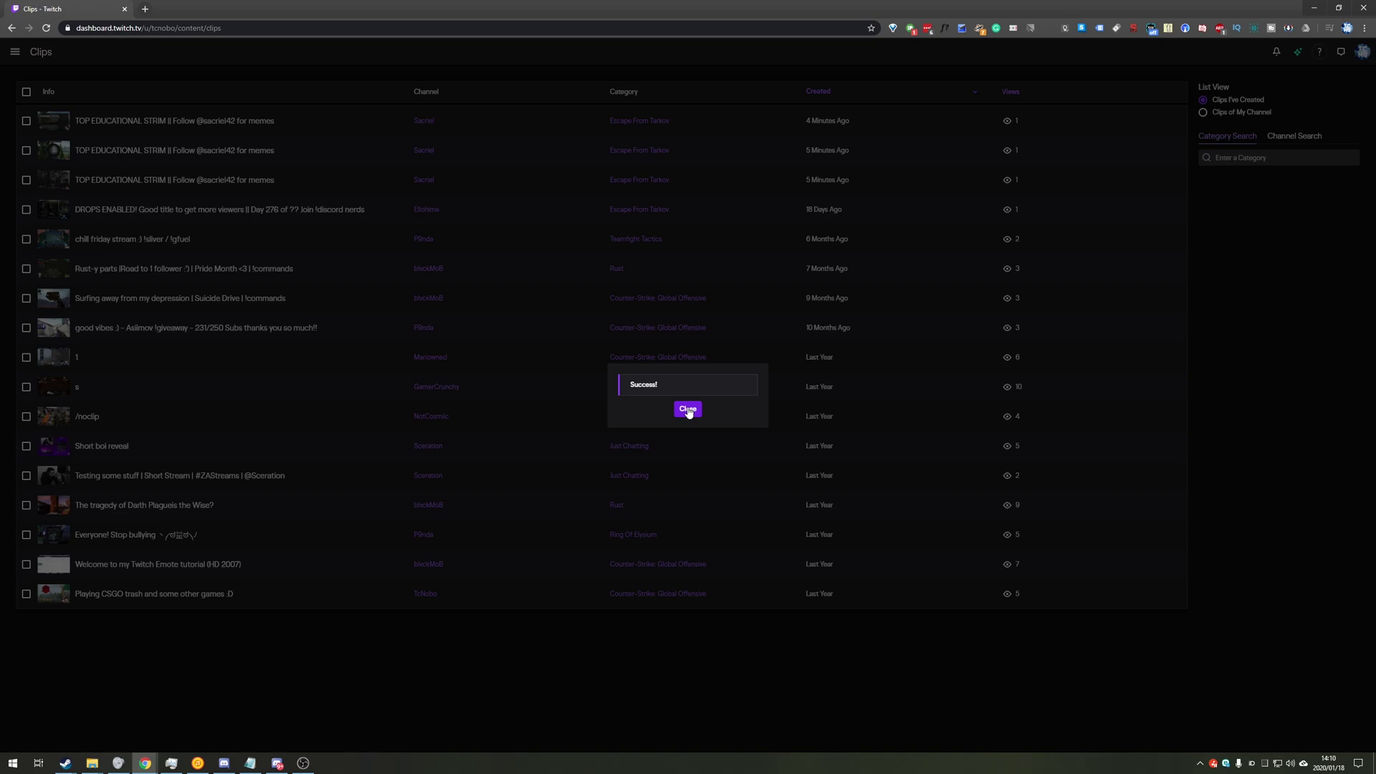
click(688, 409)
click(344, 125)
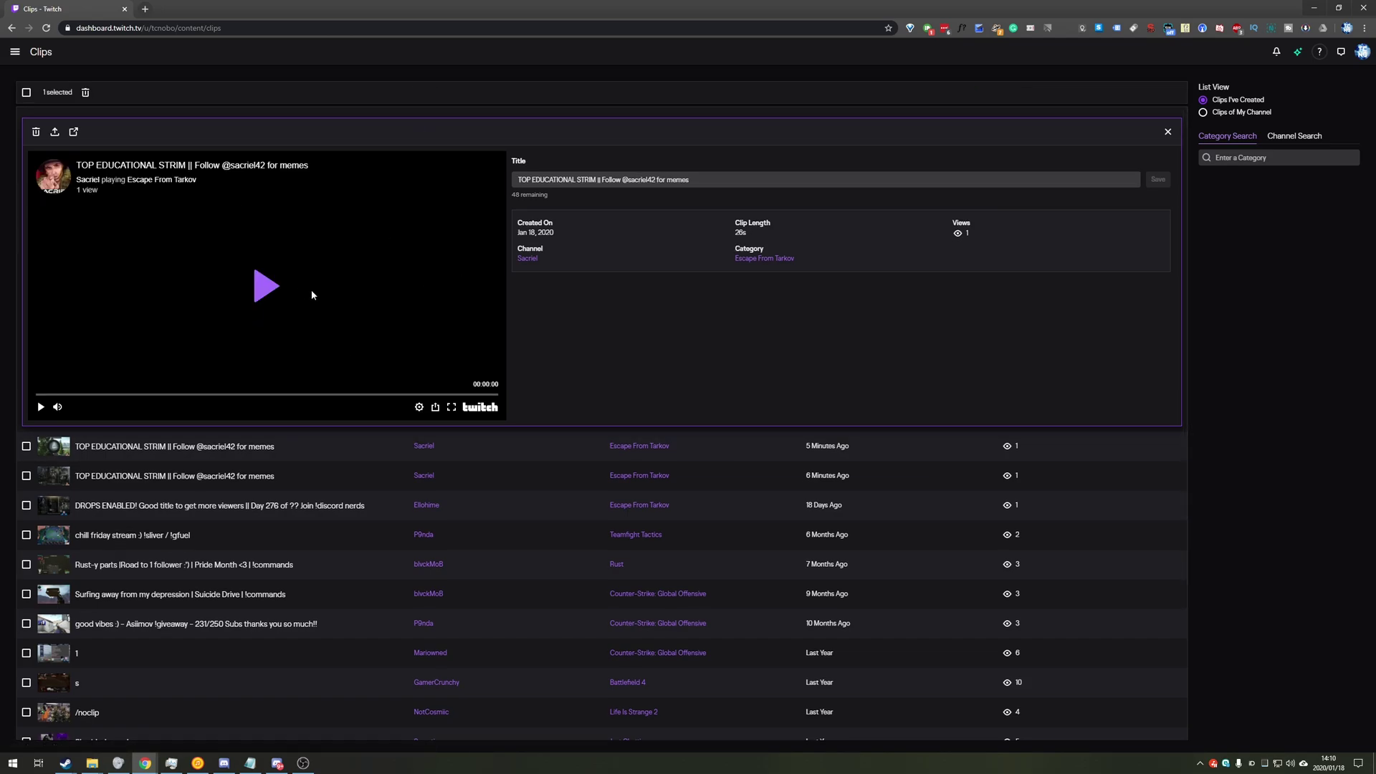
- Select the 26-second clip's title, then click away leaving it unchanged
drag(692, 180, 506, 204)
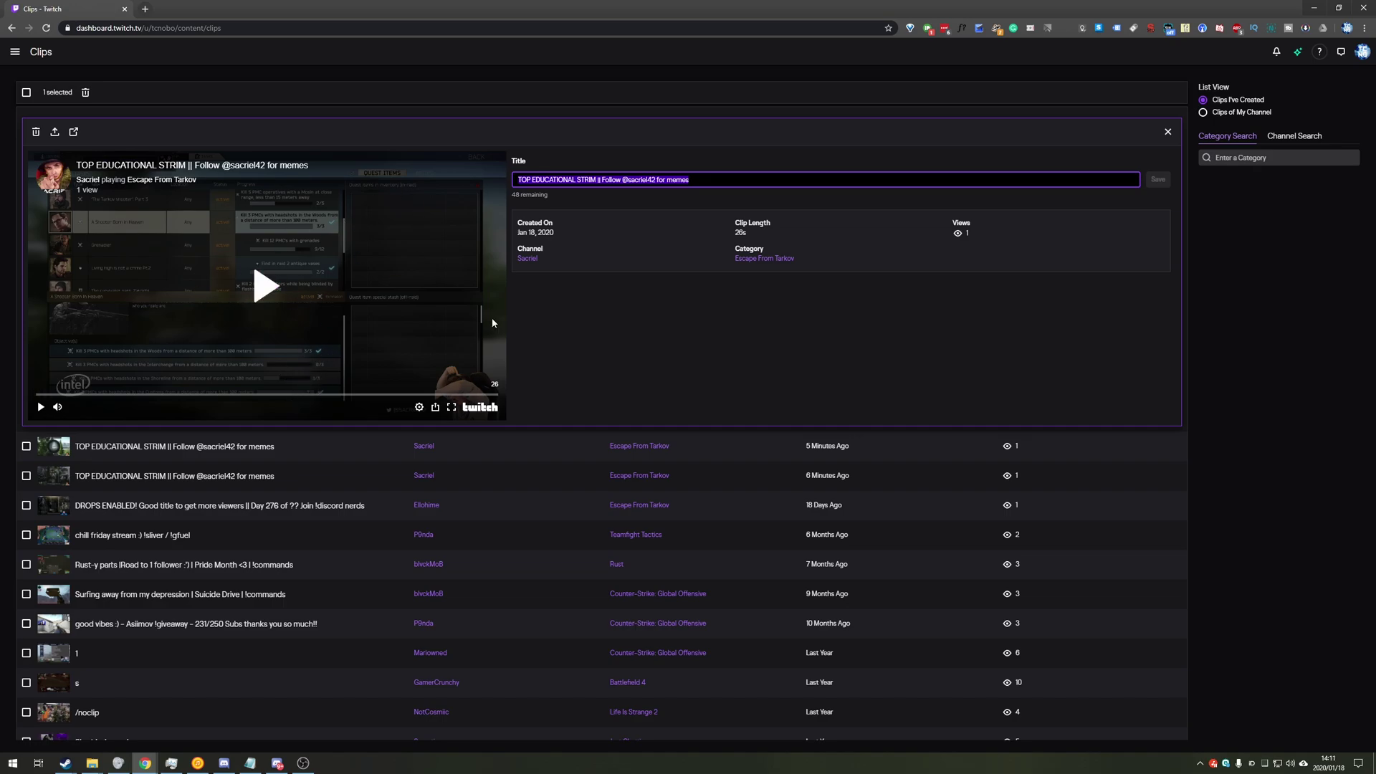
click(700, 330)
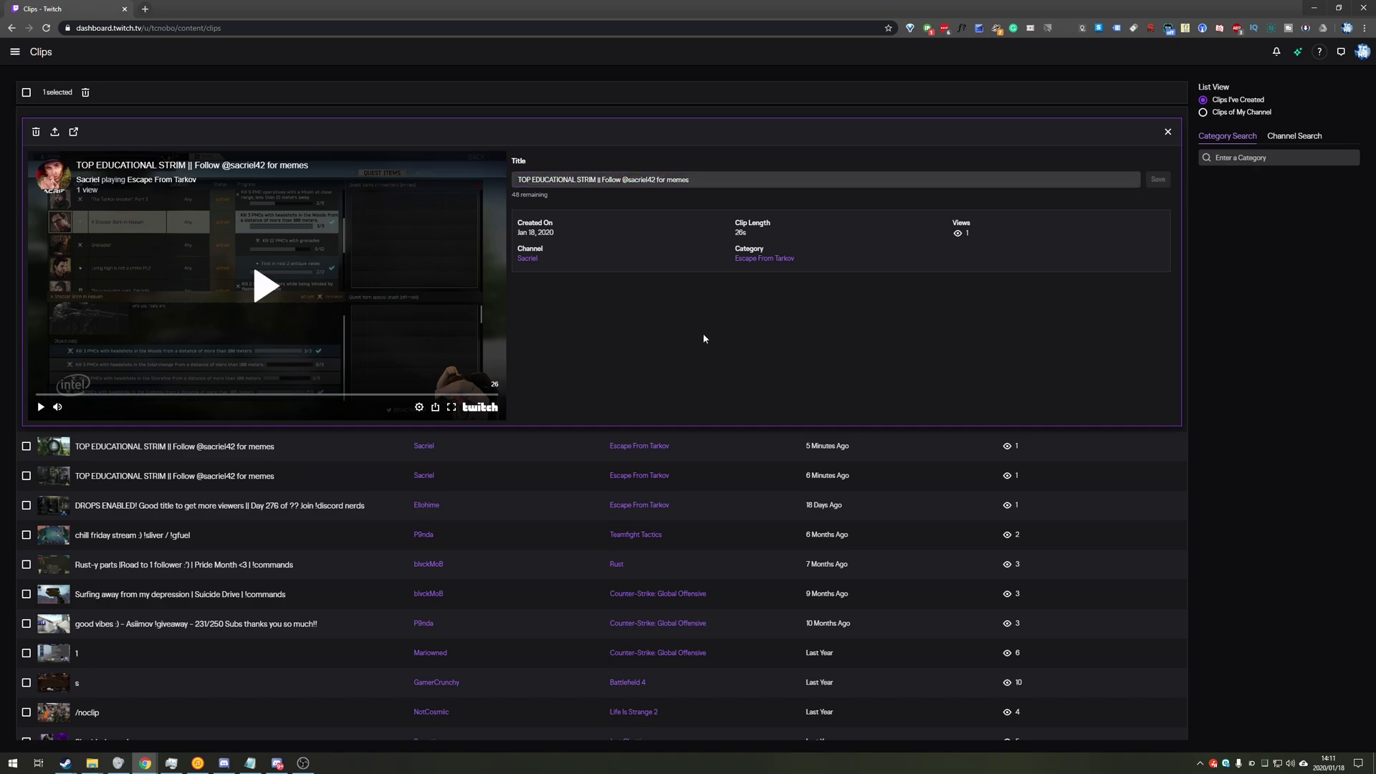
- Tick the top three Escape From Tarkov clips and bulk-delete them, leaving 14 clips
key(Escape)
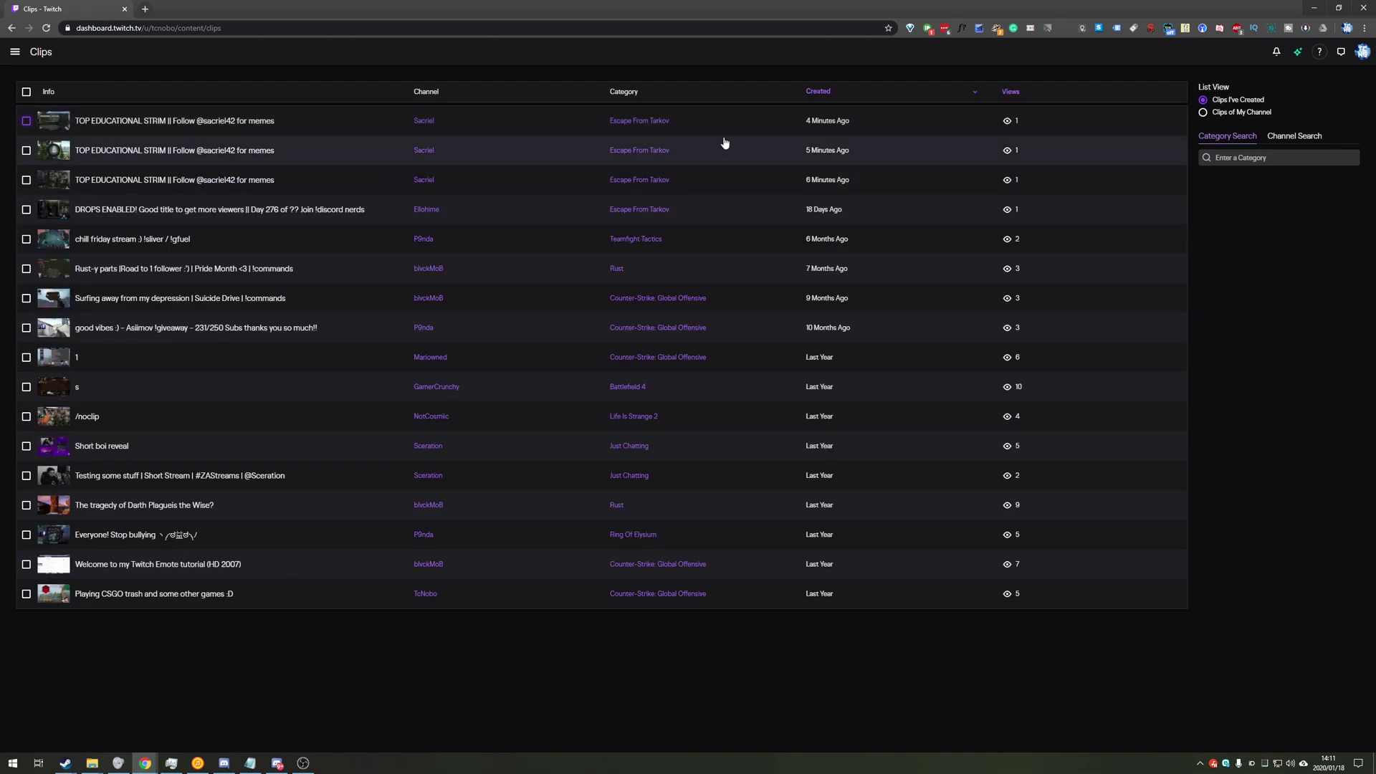
click(26, 121)
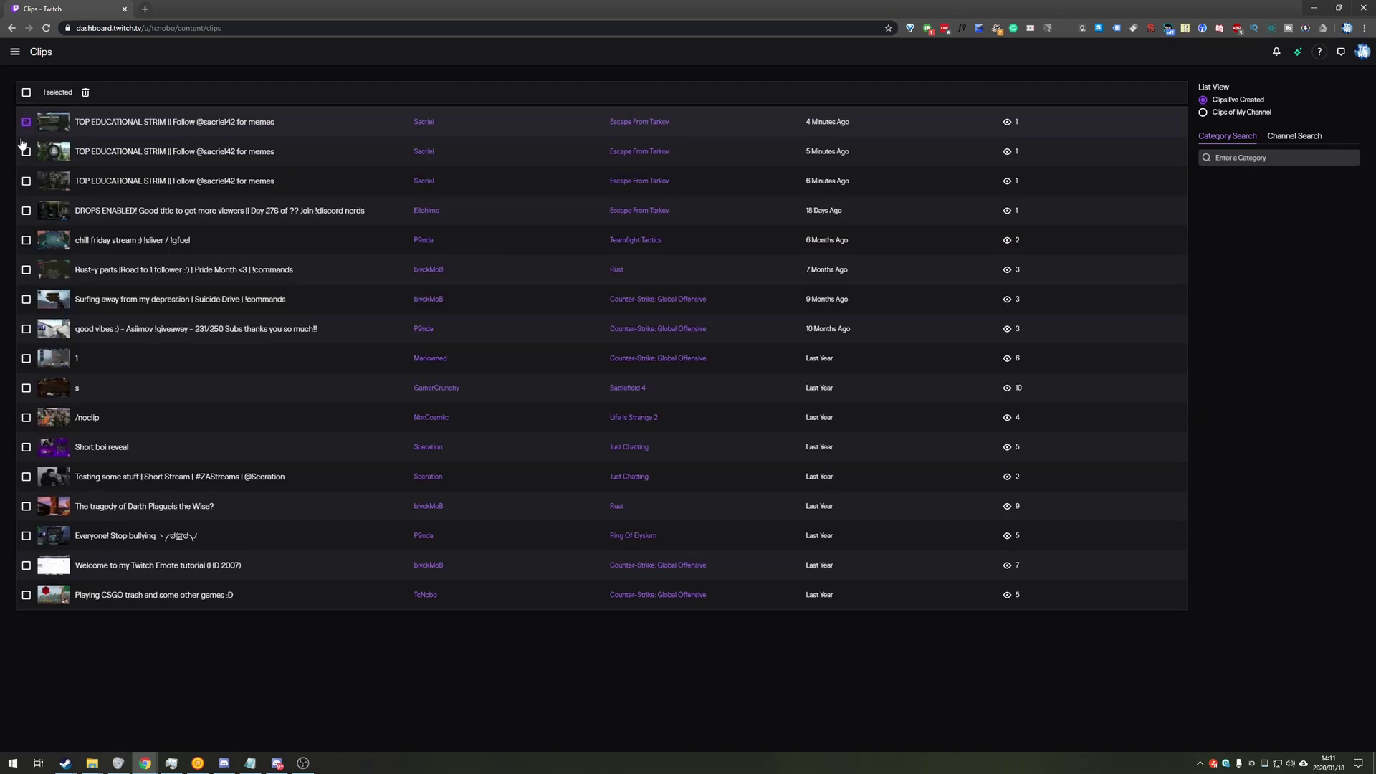
click(25, 151)
click(27, 181)
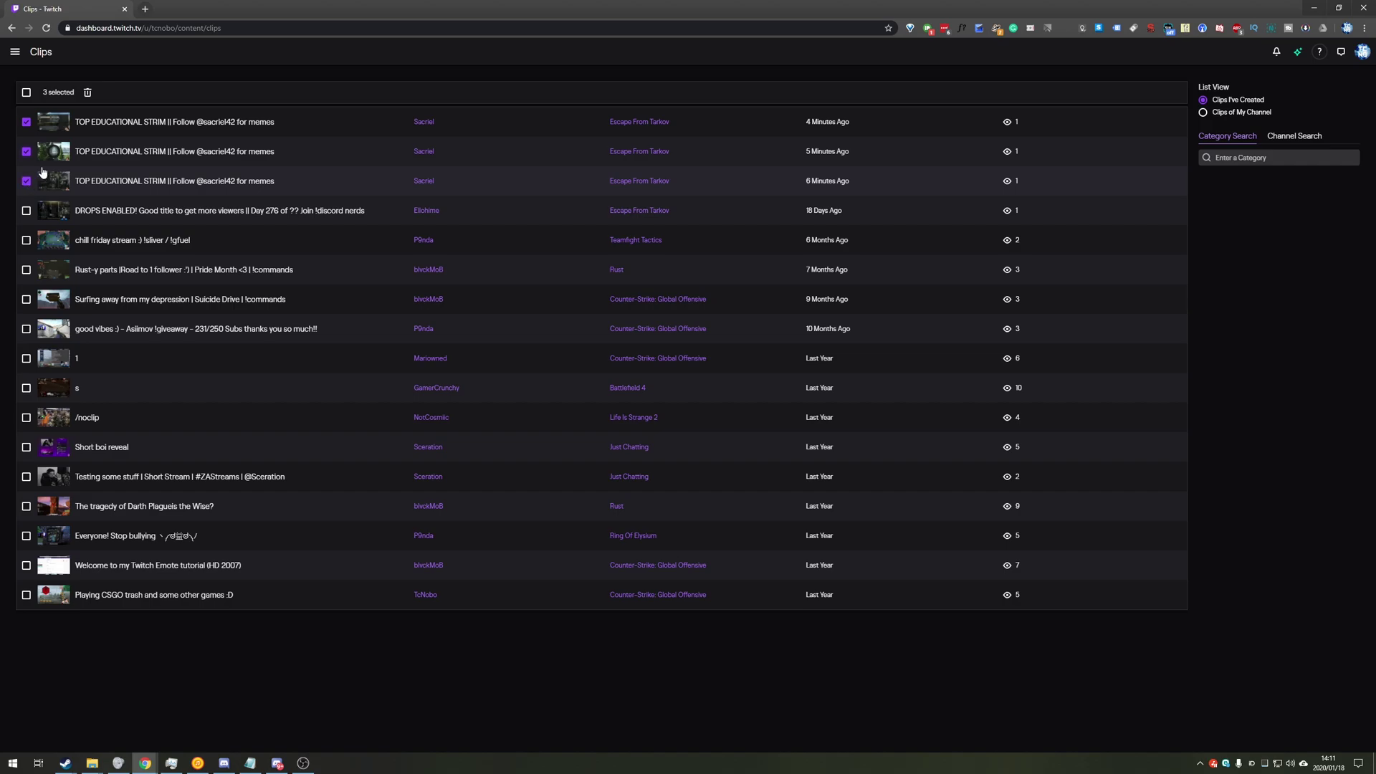
click(86, 94)
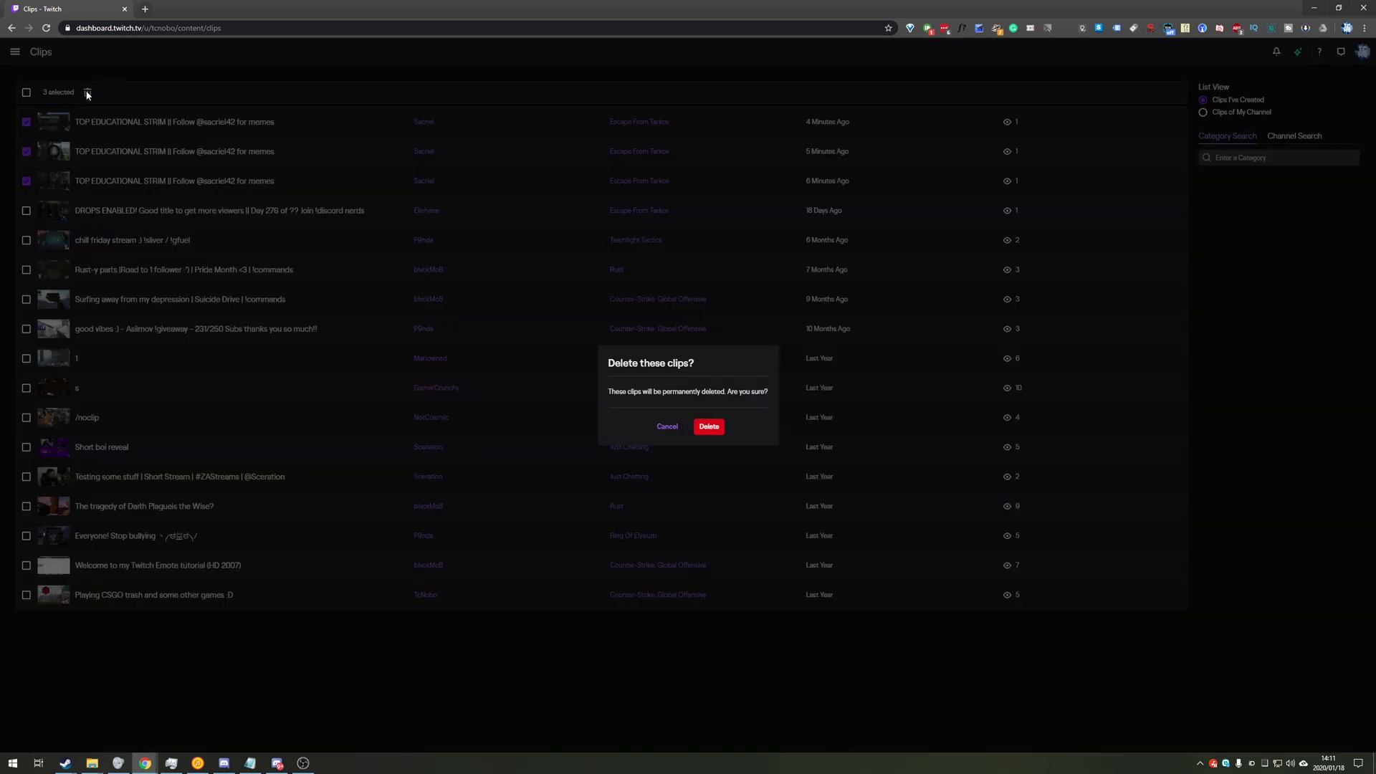
click(710, 427)
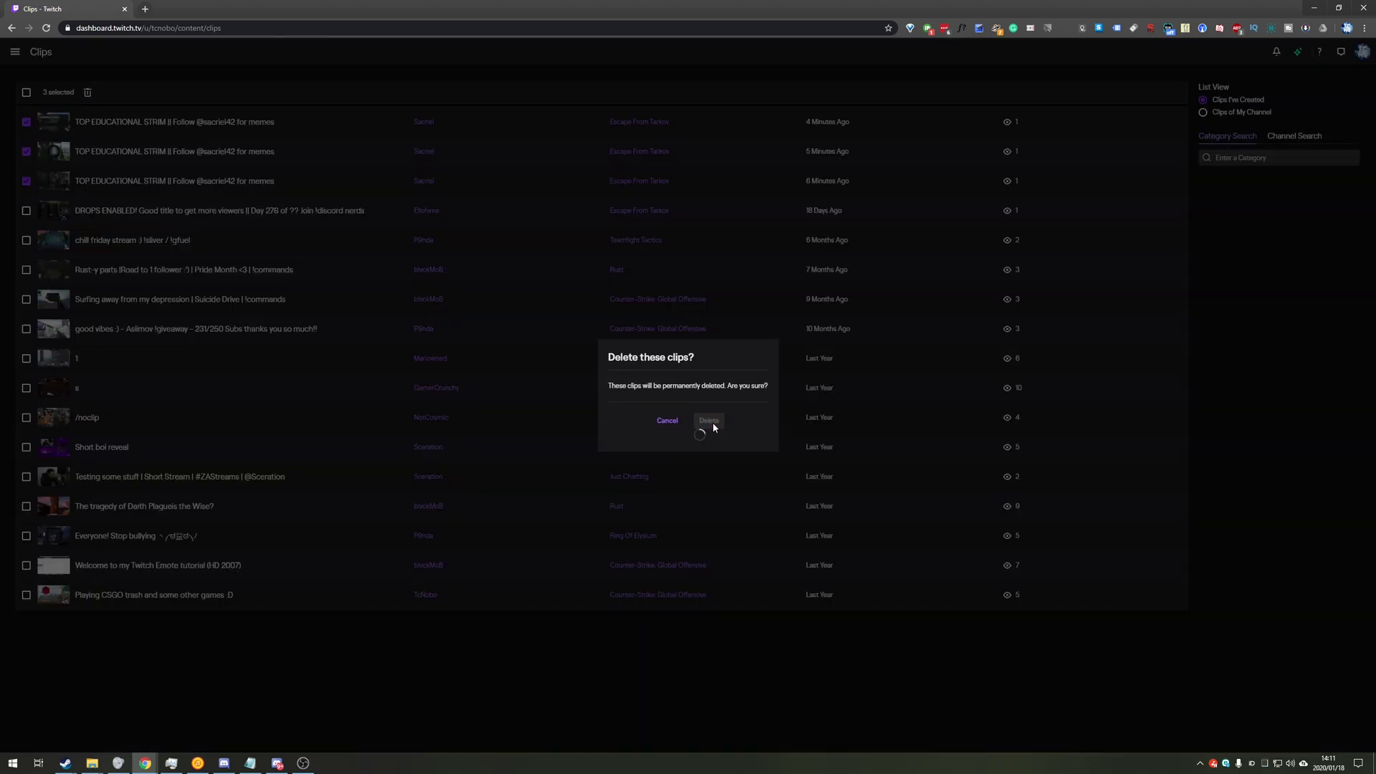
click(689, 410)
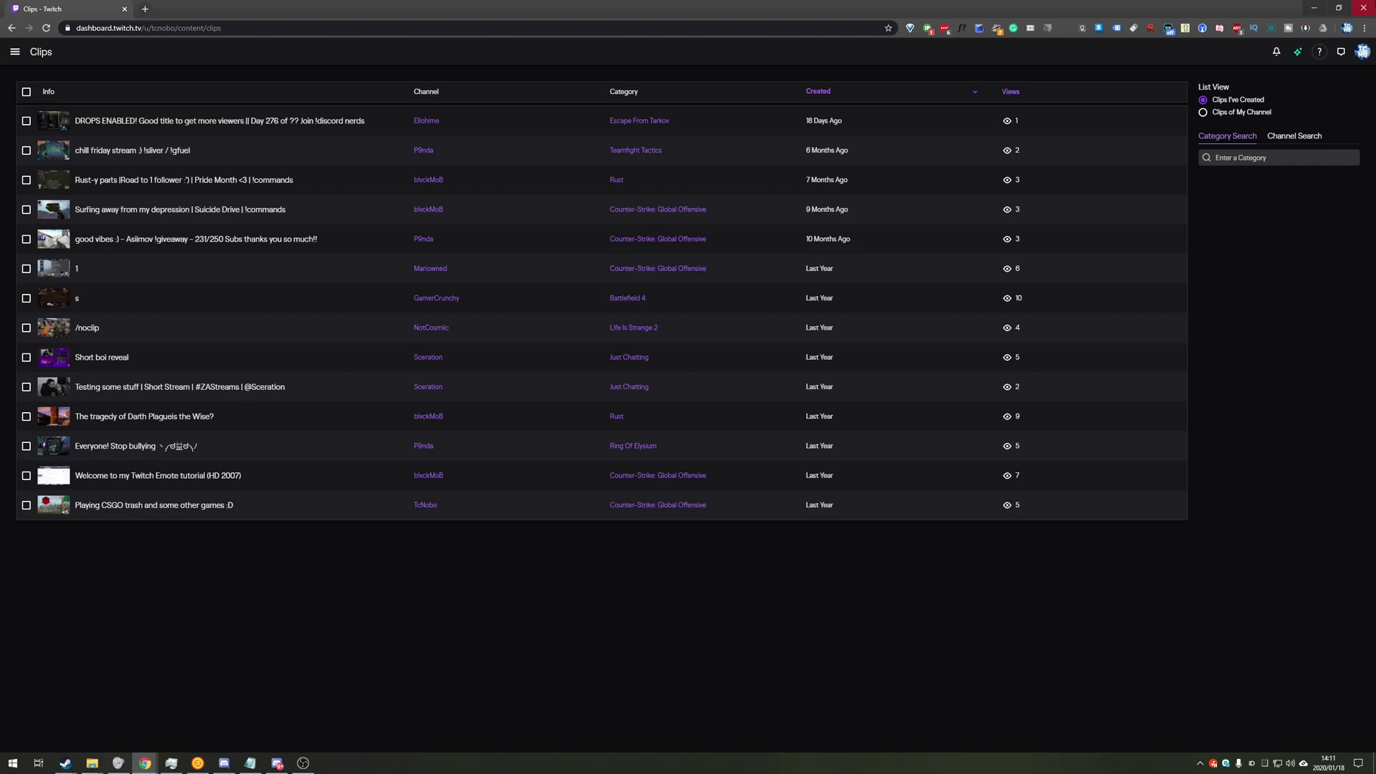
- Close the browser window to reveal the Windows desktop
click(1364, 8)
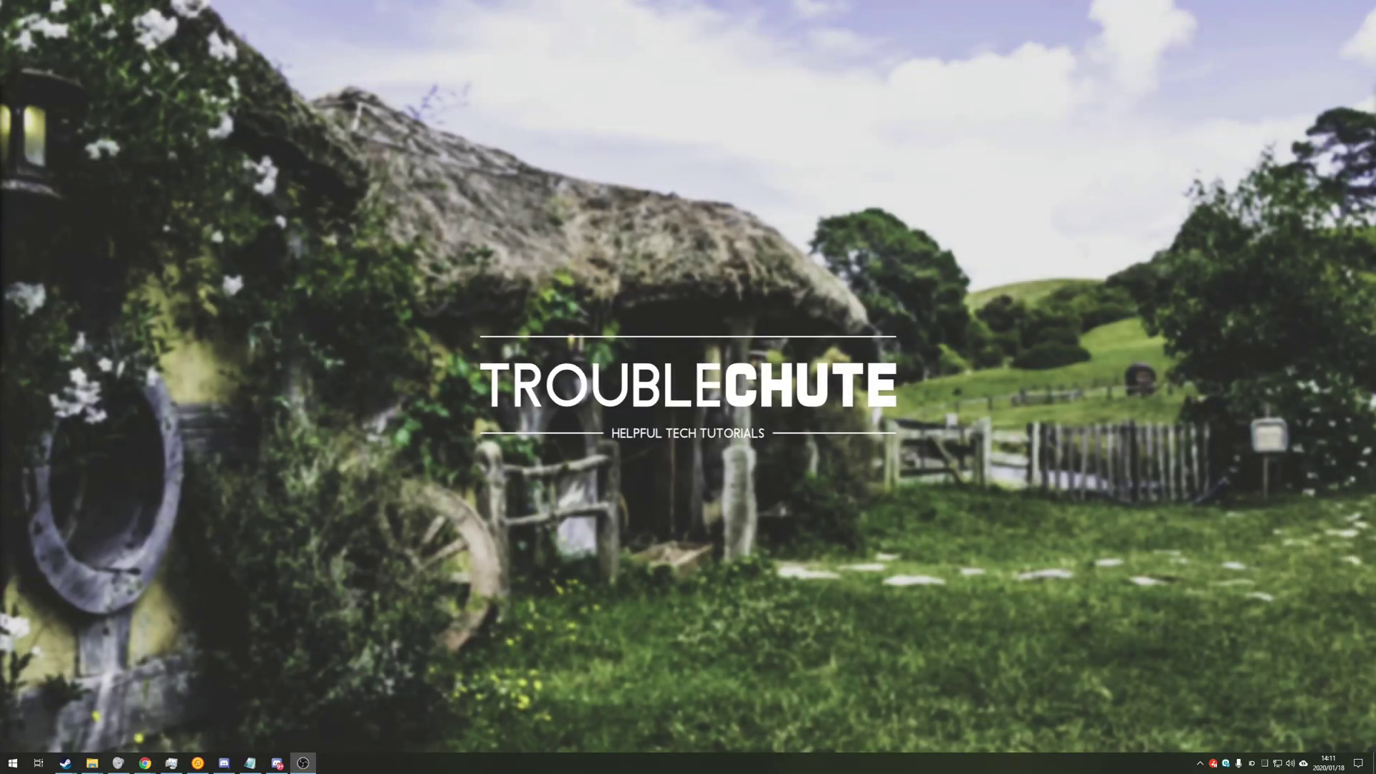